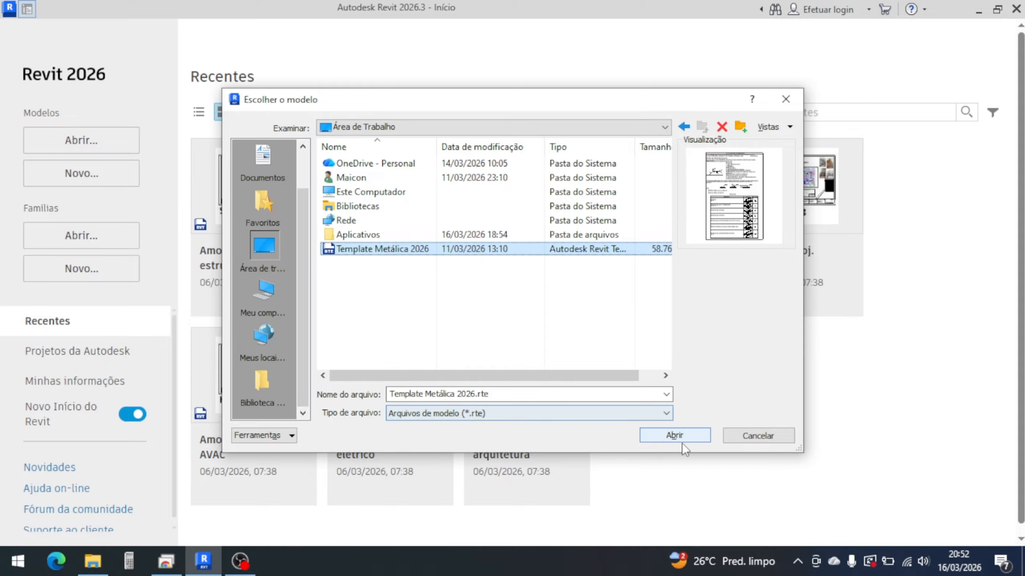
- Create a new project from the Template Metálica 2026.rte template
{"action": "left_click", "coordinate": [659, 437]}
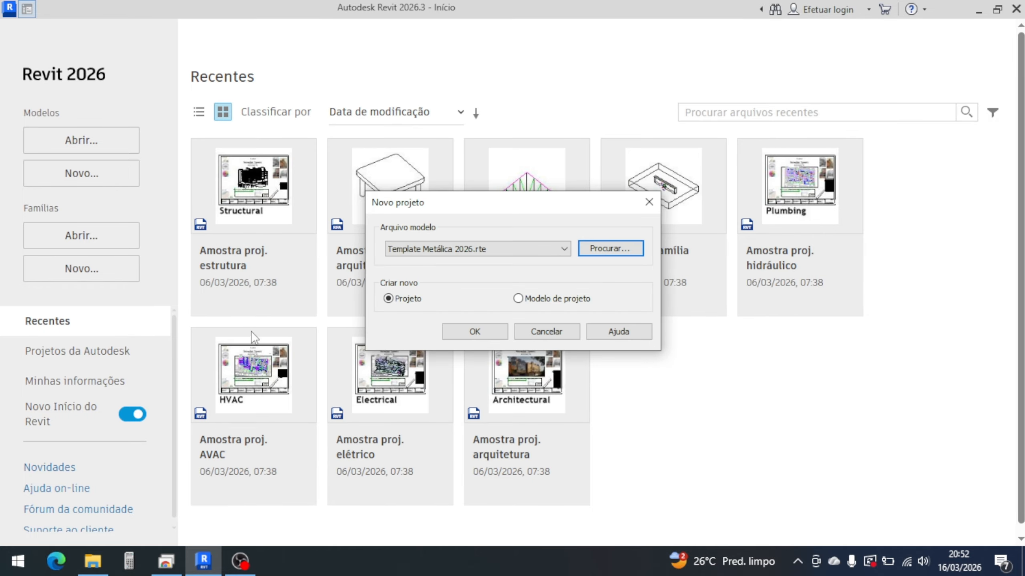
{"action": "left_click", "coordinate": [470, 329]}
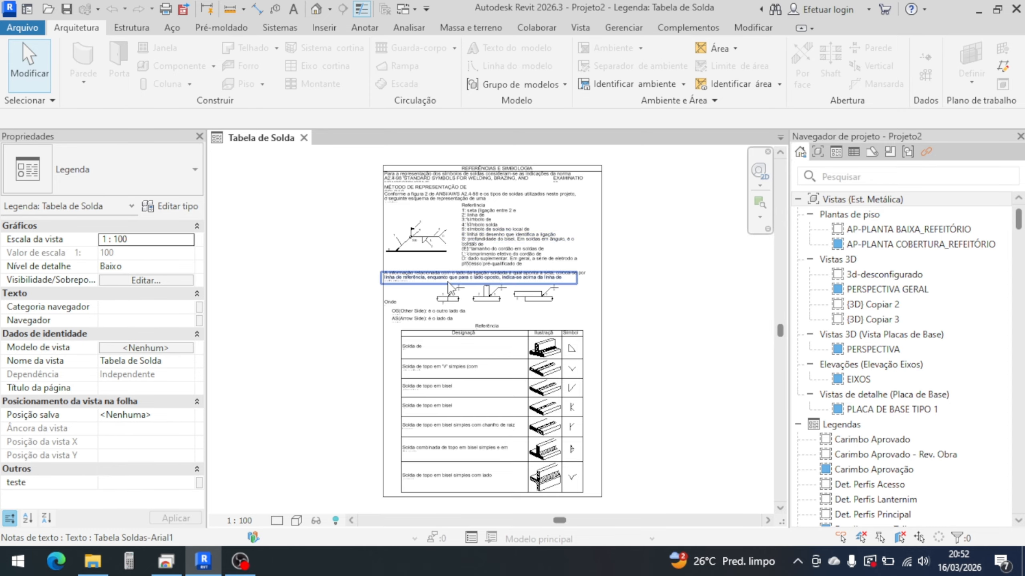
{"action": "scroll", "coordinate": [447, 282], "scroll_direction": "down", "scroll_amount": 1}
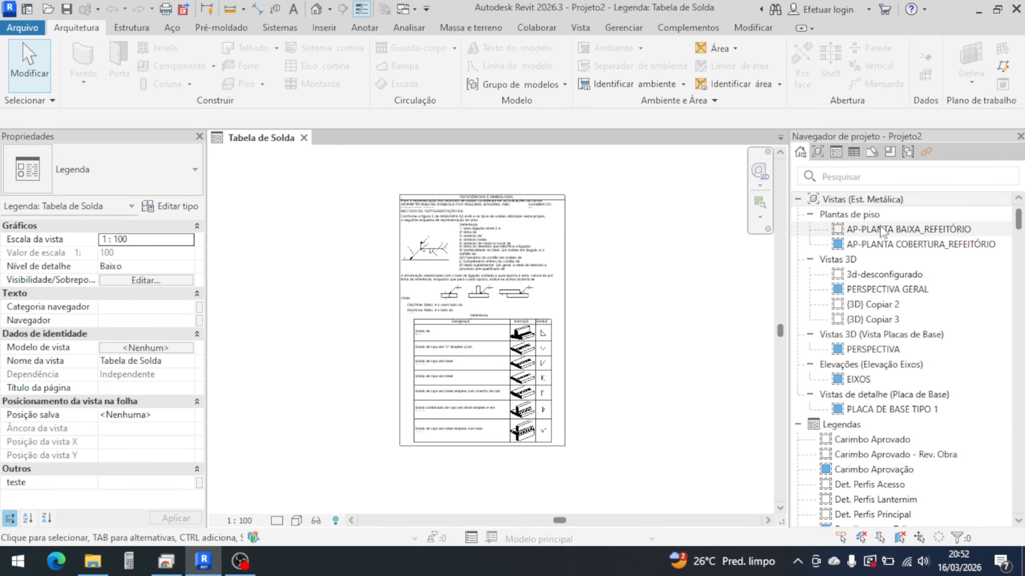
- Save the project as Projeto Aula in a new desktop folder named Curso Template Estrutura Metálica
{"action": "left_click", "coordinate": [67, 12]}
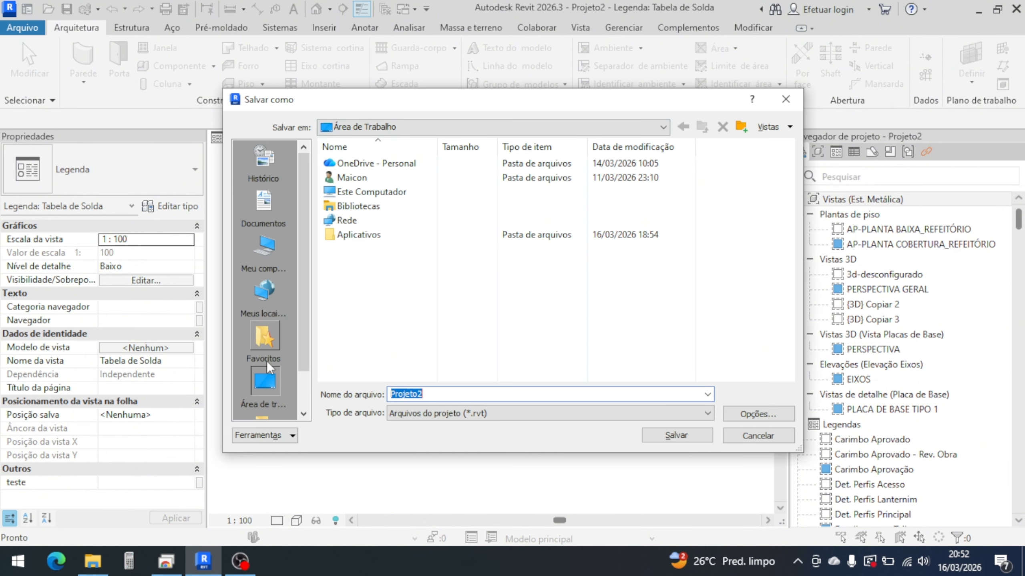
{"action": "left_click", "coordinate": [274, 371]}
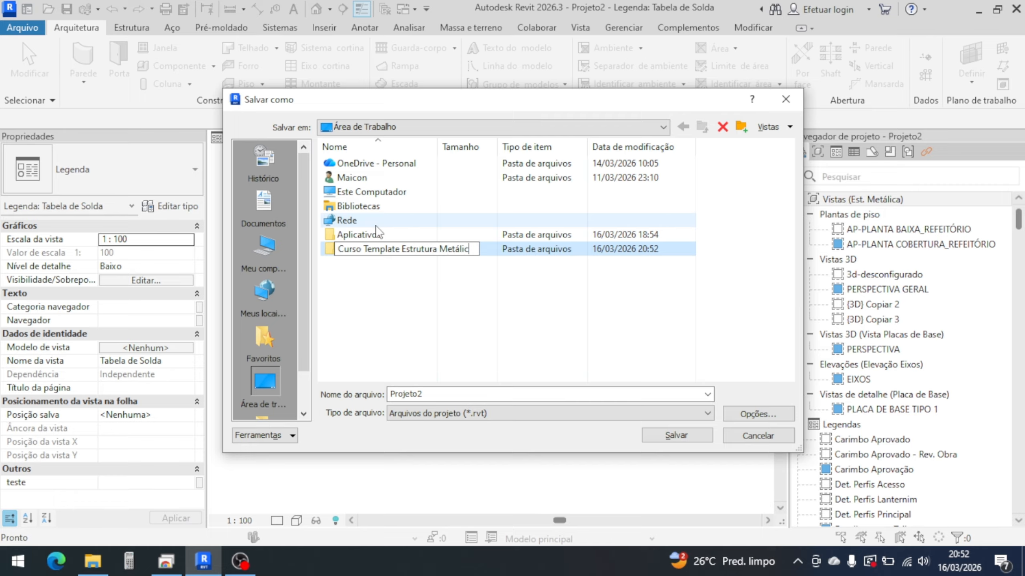
{"action": "key", "text": "Return"}
{"action": "double_click", "coordinate": [373, 248]}
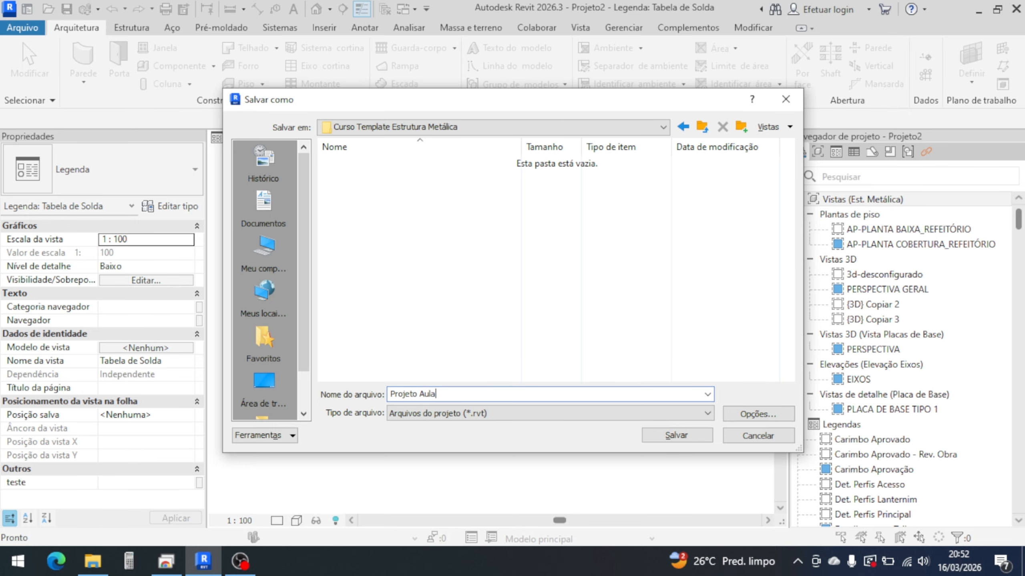
{"action": "left_click", "coordinate": [670, 436]}
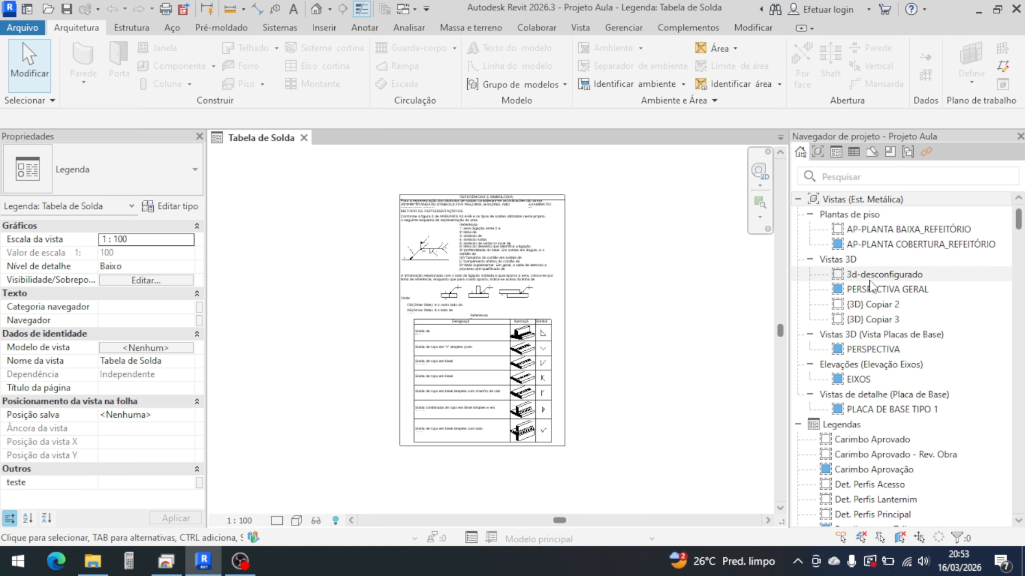
- Open the {3D} Copiar 2 view and turn off its section box
{"action": "double_click", "coordinate": [872, 305]}
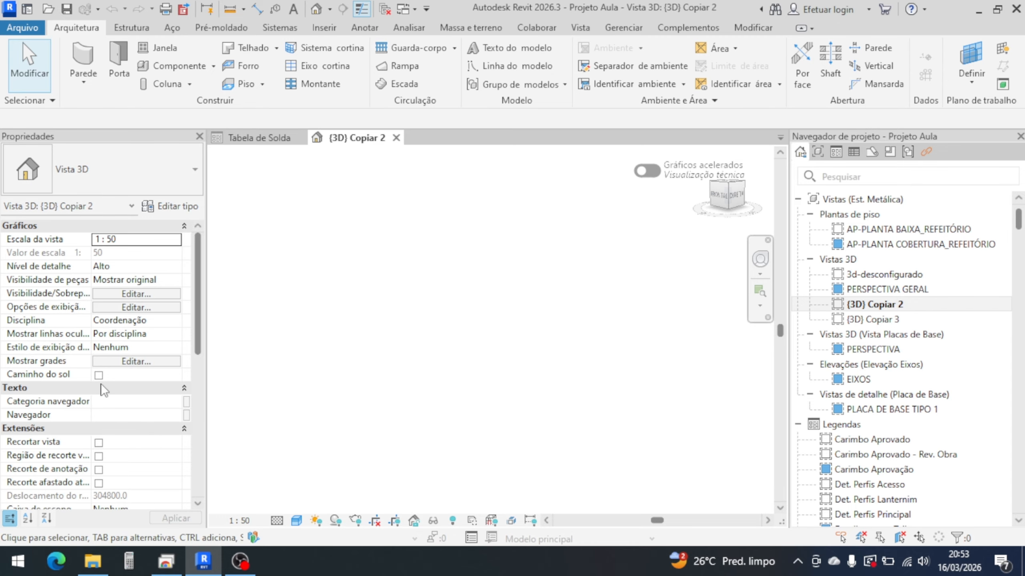
{"action": "scroll", "coordinate": [91, 439], "scroll_direction": "down", "scroll_amount": 2}
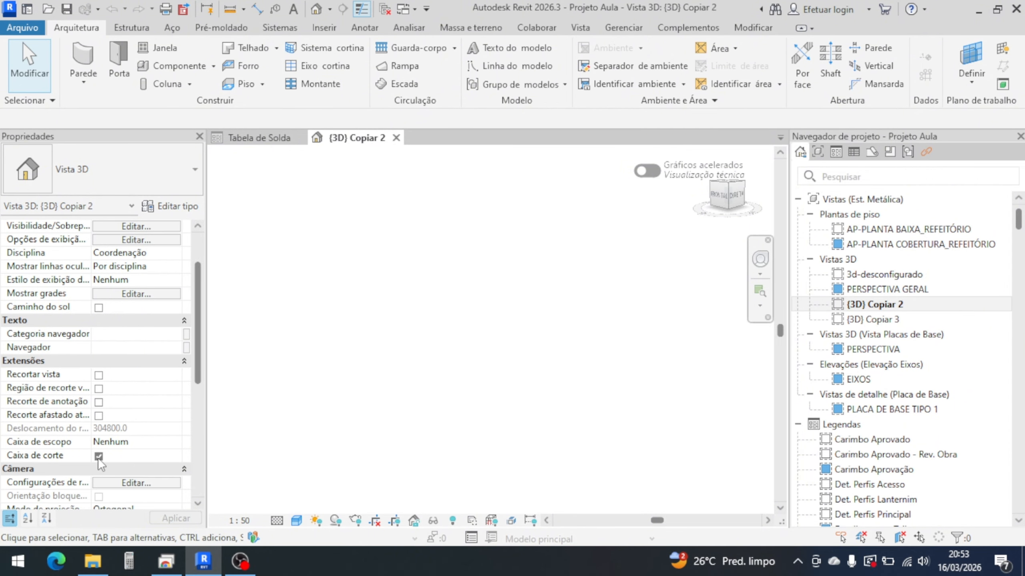
{"action": "left_click", "coordinate": [99, 456]}
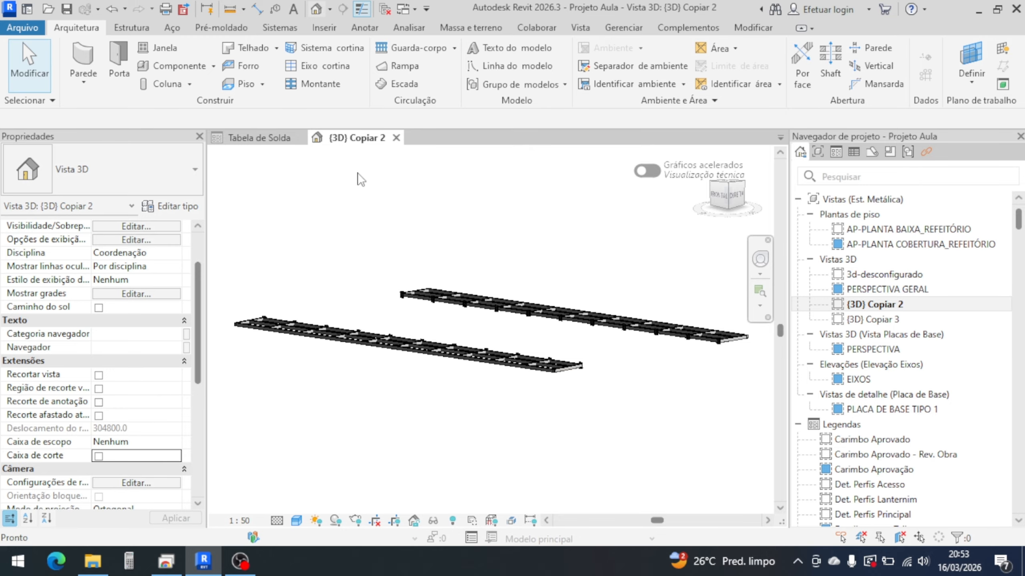
- Open the default {3D} view and set its detail level to Alto and its visual style to Sombreado
{"action": "left_click", "coordinate": [396, 138]}
{"action": "scroll", "coordinate": [501, 275], "scroll_direction": "up", "scroll_amount": 8}
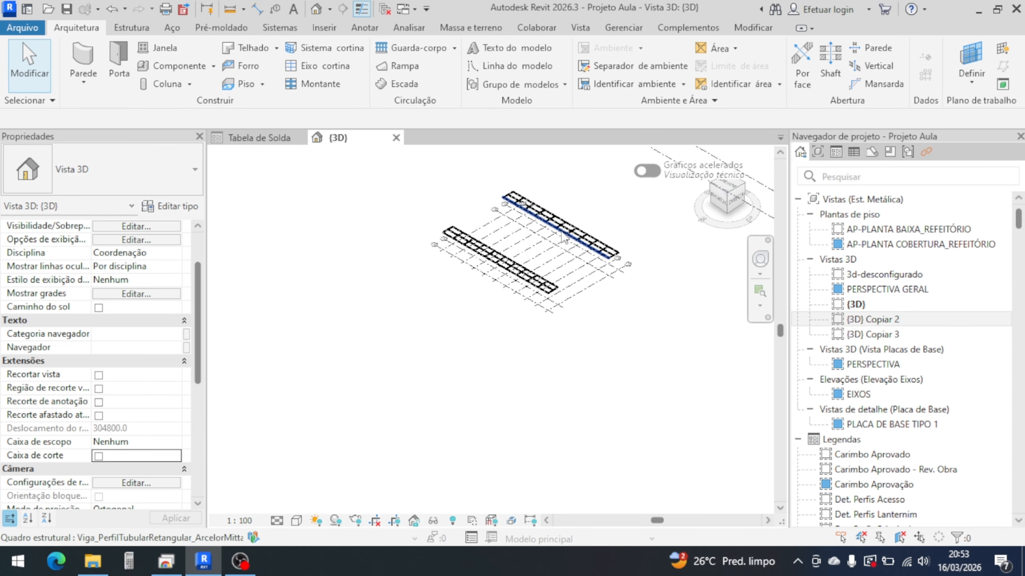
{"action": "middle_click_drag", "start_coordinate": [500, 275], "coordinate": [273, 508], "text": "shift"}
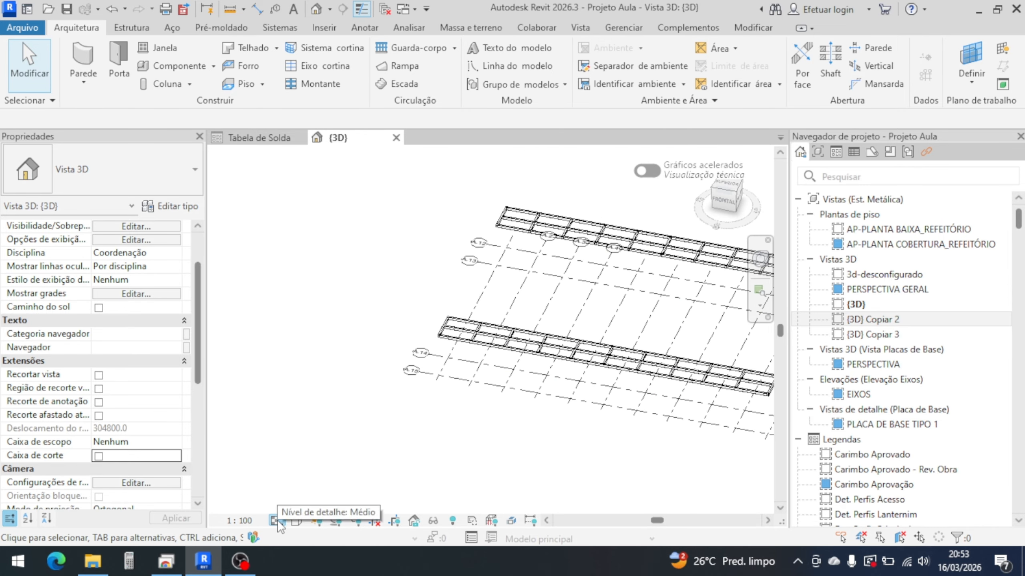
{"action": "left_click", "coordinate": [277, 521]}
{"action": "left_click", "coordinate": [295, 503]}
{"action": "left_click", "coordinate": [297, 522]}
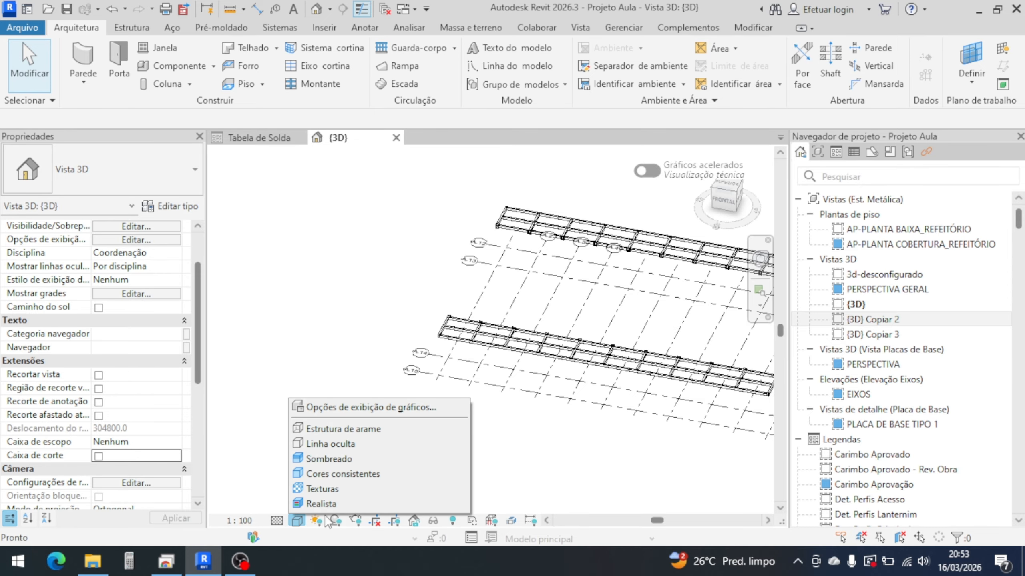
{"action": "left_click", "coordinate": [353, 460]}
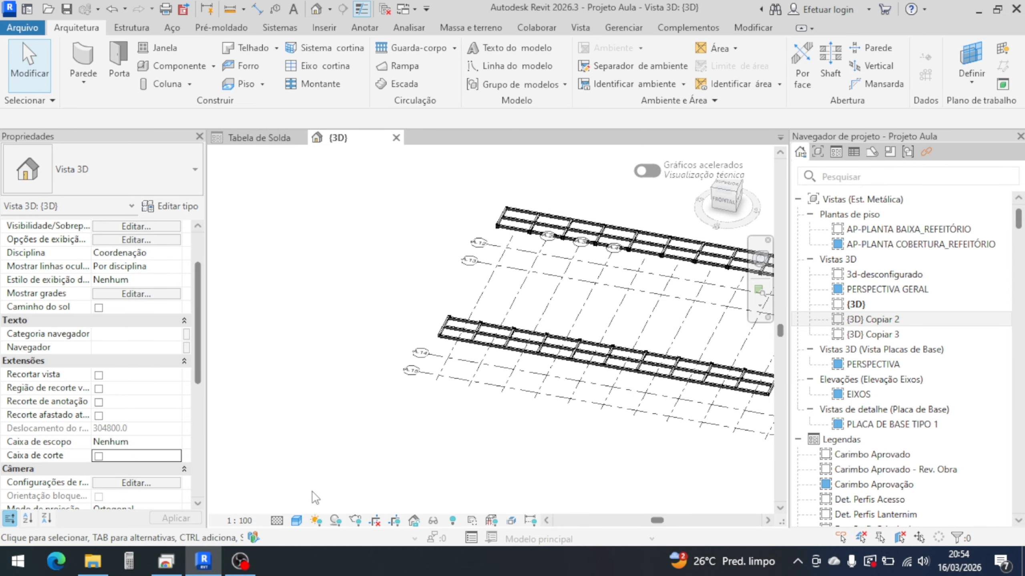
- Select a plate near the end of one frame and set the {3D} view's visual style to Estrutura de arame
{"action": "scroll", "coordinate": [444, 364], "scroll_direction": "up", "scroll_amount": 6}
{"action": "middle_click_drag", "start_coordinate": [444, 363], "coordinate": [379, 336], "text": "shift"}
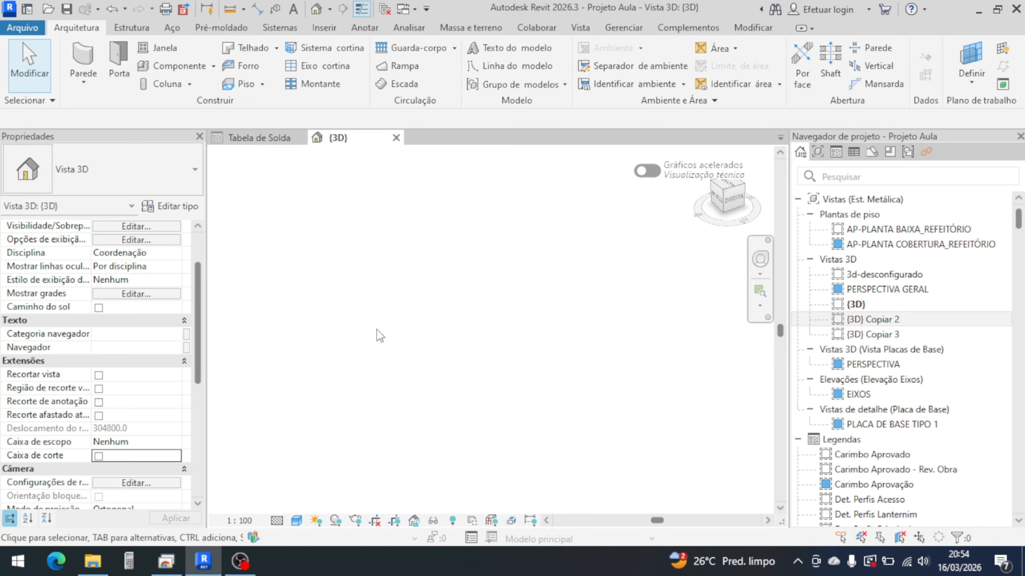
{"action": "scroll", "coordinate": [362, 233], "scroll_direction": "down", "scroll_amount": 5}
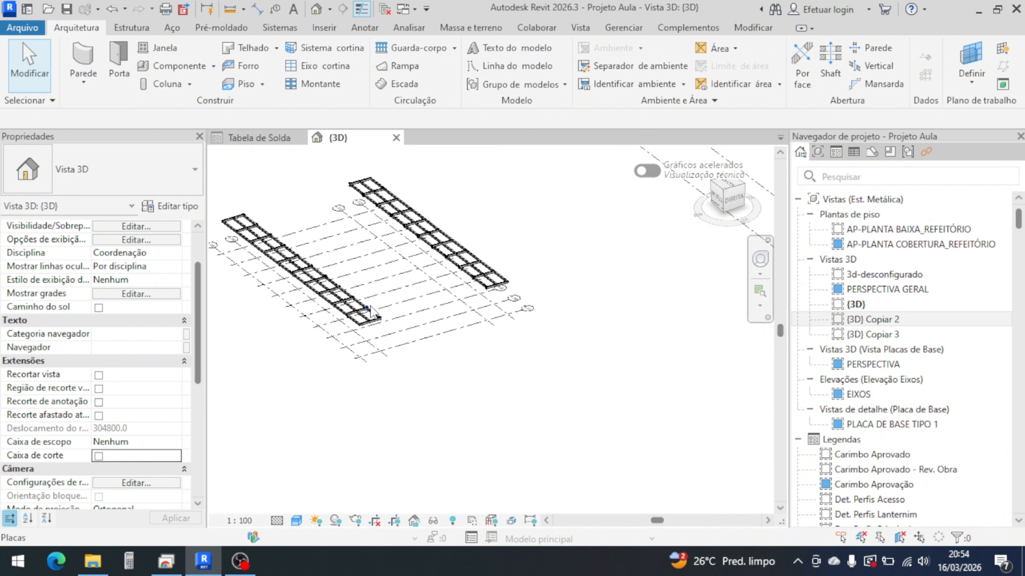
{"action": "left_click", "coordinate": [357, 312]}
{"action": "scroll", "coordinate": [363, 311], "scroll_direction": "up", "scroll_amount": 5}
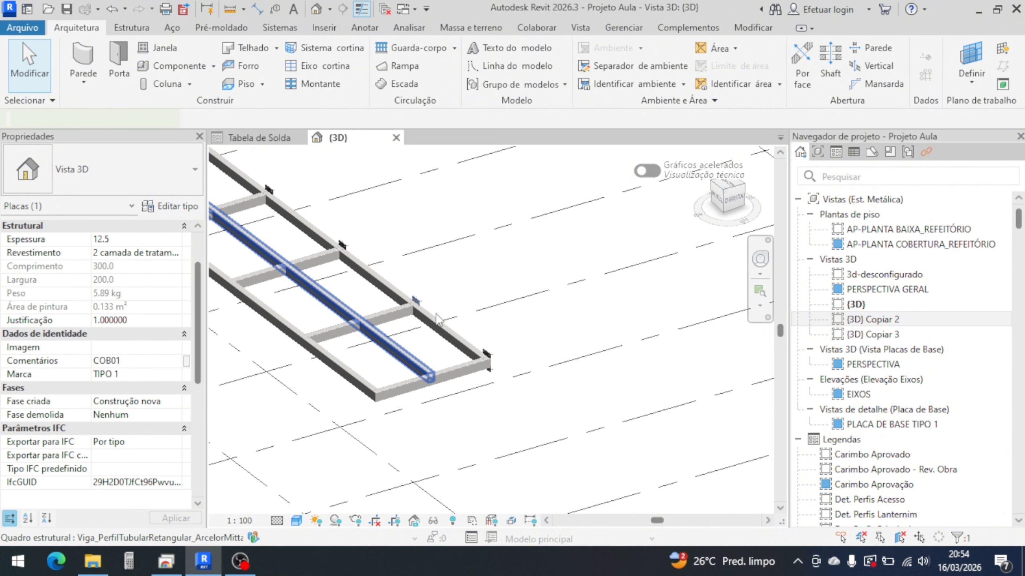
{"action": "middle_click_drag", "start_coordinate": [392, 366], "coordinate": [348, 373], "text": "shift"}
{"action": "left_click", "coordinate": [300, 522]}
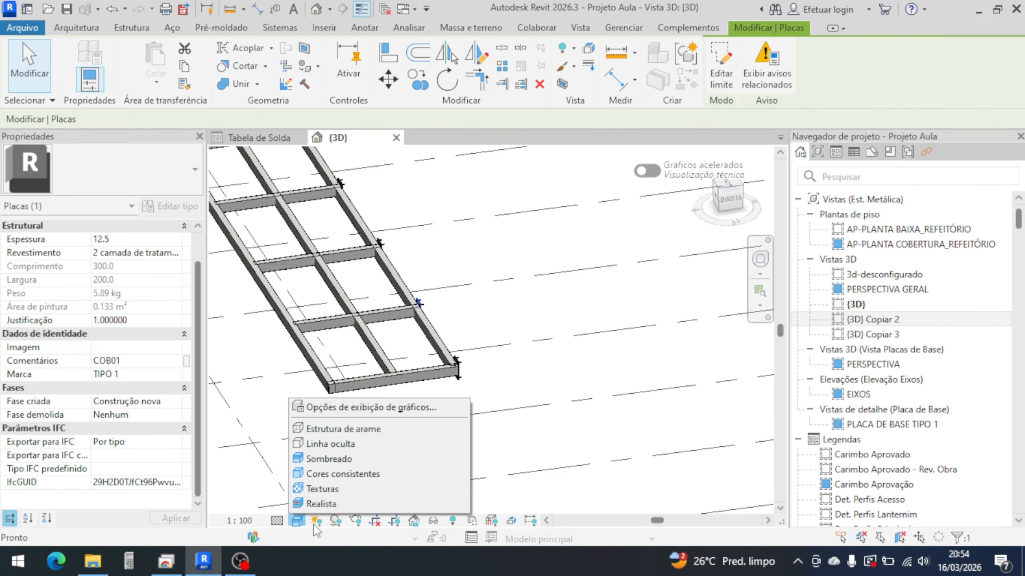
{"action": "left_click", "coordinate": [343, 429]}
- Examine the tubular frames, an end beam's properties and the AP-PLANTA level markers in the 3D view
{"action": "scroll", "coordinate": [509, 350], "scroll_direction": "down", "scroll_amount": 3}
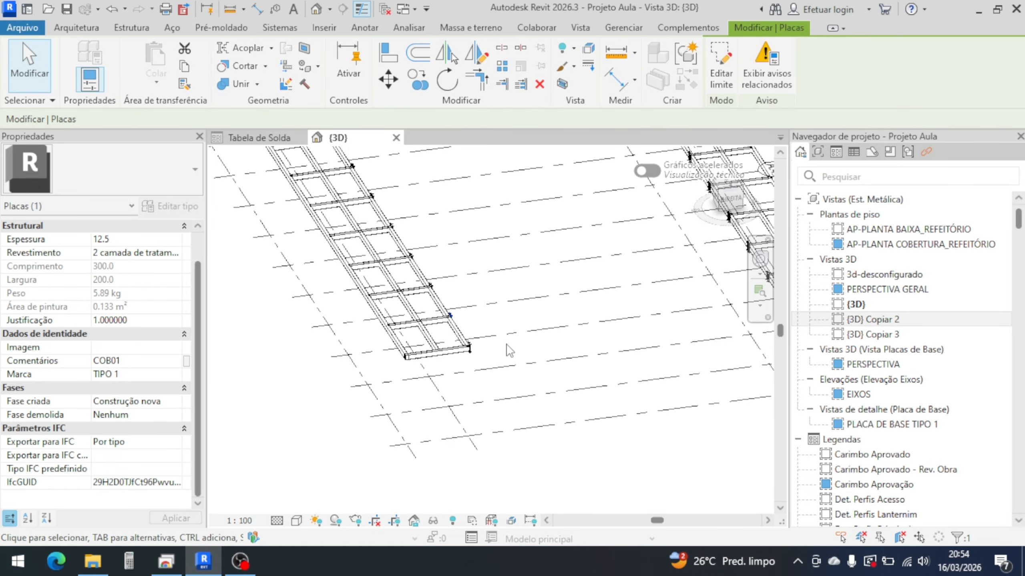
{"action": "scroll", "coordinate": [509, 350], "scroll_direction": "down", "scroll_amount": 6}
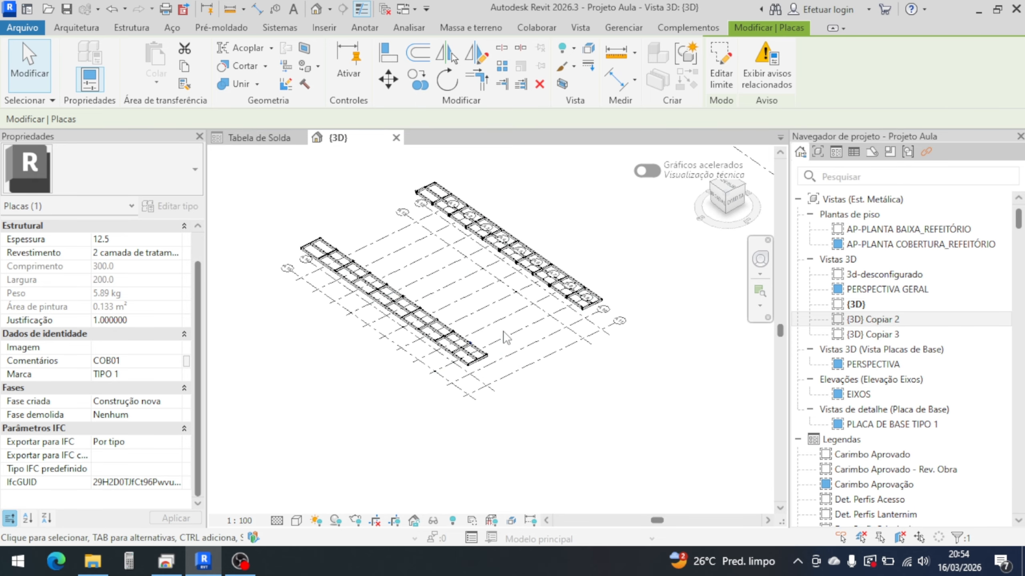
{"action": "scroll", "coordinate": [318, 268], "scroll_direction": "up", "scroll_amount": 5}
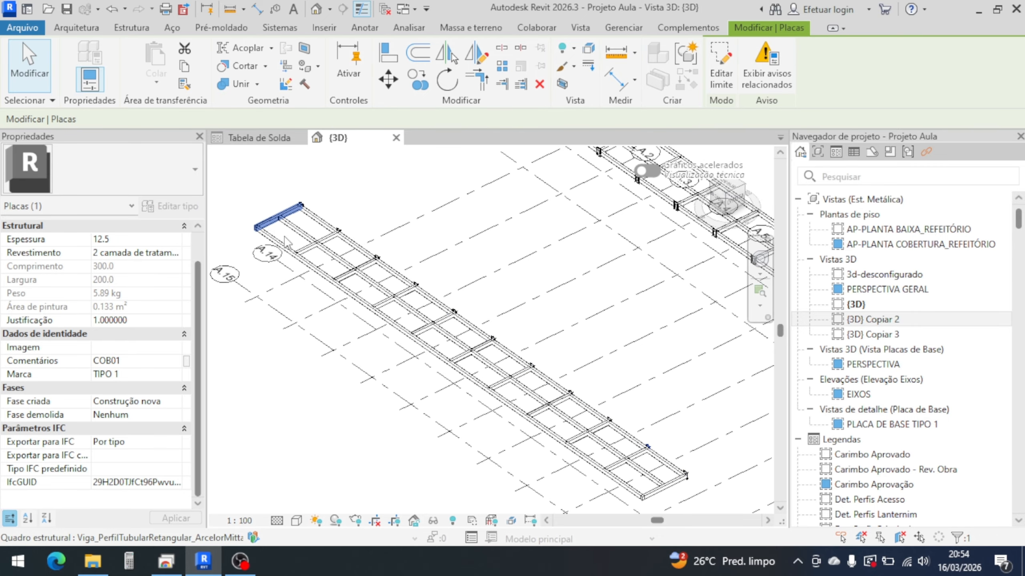
{"action": "left_click", "coordinate": [284, 236]}
{"action": "scroll", "coordinate": [510, 320], "scroll_direction": "down", "scroll_amount": 3}
{"action": "middle_click_drag", "start_coordinate": [541, 340], "coordinate": [624, 391], "text": "shift"}
{"action": "scroll", "coordinate": [389, 268], "scroll_direction": "down", "scroll_amount": 3}
{"action": "scroll", "coordinate": [297, 262], "scroll_direction": "up", "scroll_amount": 6}
{"action": "middle_click_drag", "start_coordinate": [405, 292], "coordinate": [381, 341]}
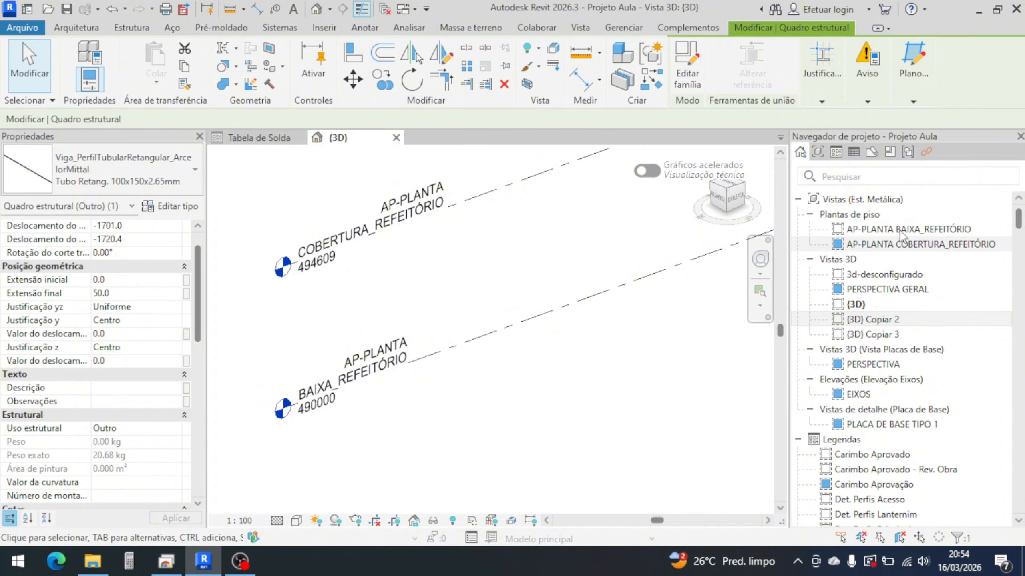
{"action": "scroll", "coordinate": [373, 258], "scroll_direction": "down", "scroll_amount": 3}
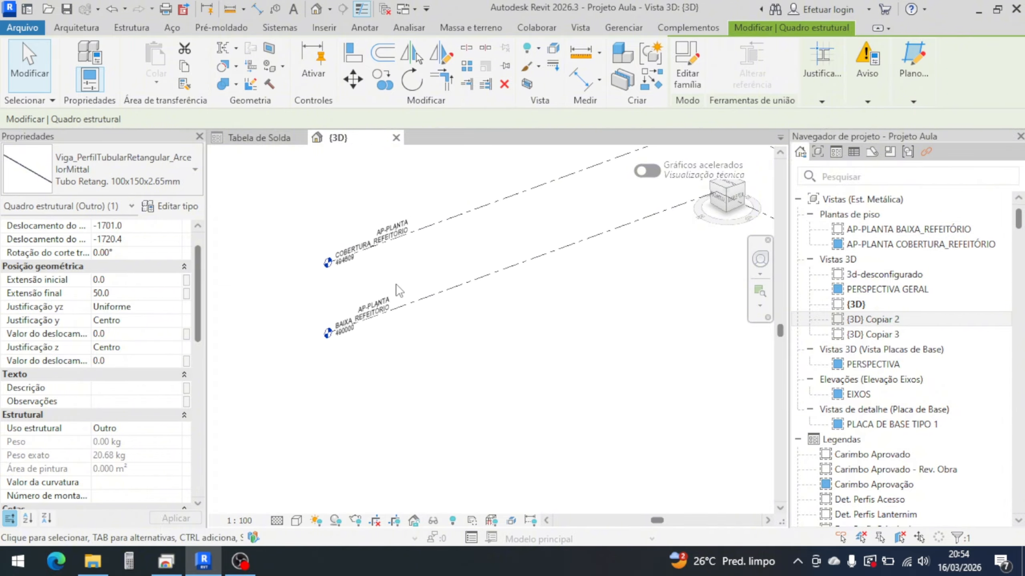
{"action": "scroll", "coordinate": [567, 389], "scroll_direction": "down", "scroll_amount": 5}
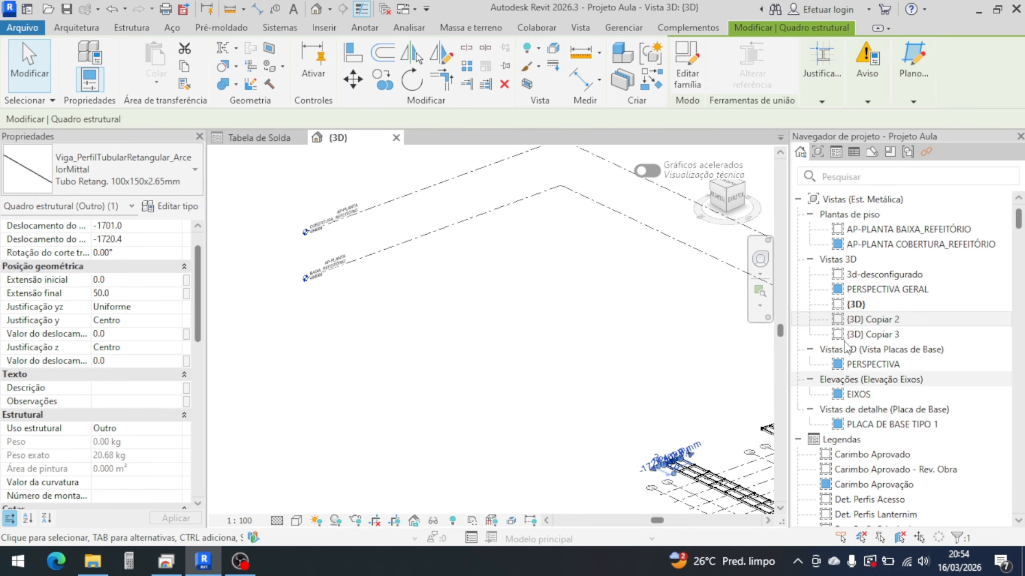
- Widen the project browser and open the PERSPECTIVA GERAL view to look over both frames
{"action": "left_click_drag", "start_coordinate": [790, 331], "coordinate": [708, 331]}
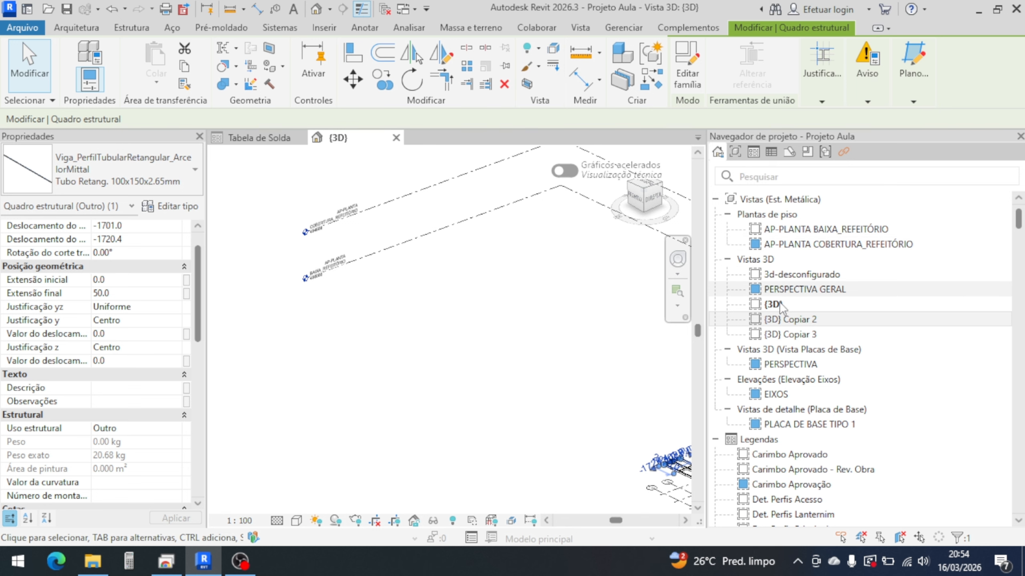
{"action": "left_click", "coordinate": [791, 289]}
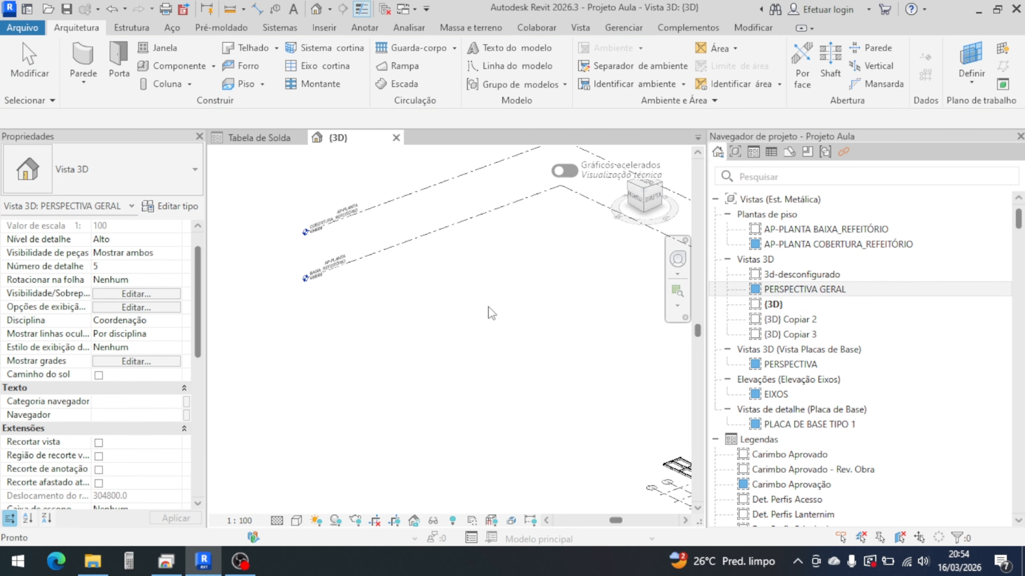
{"action": "scroll", "coordinate": [455, 401], "scroll_direction": "up", "scroll_amount": 2}
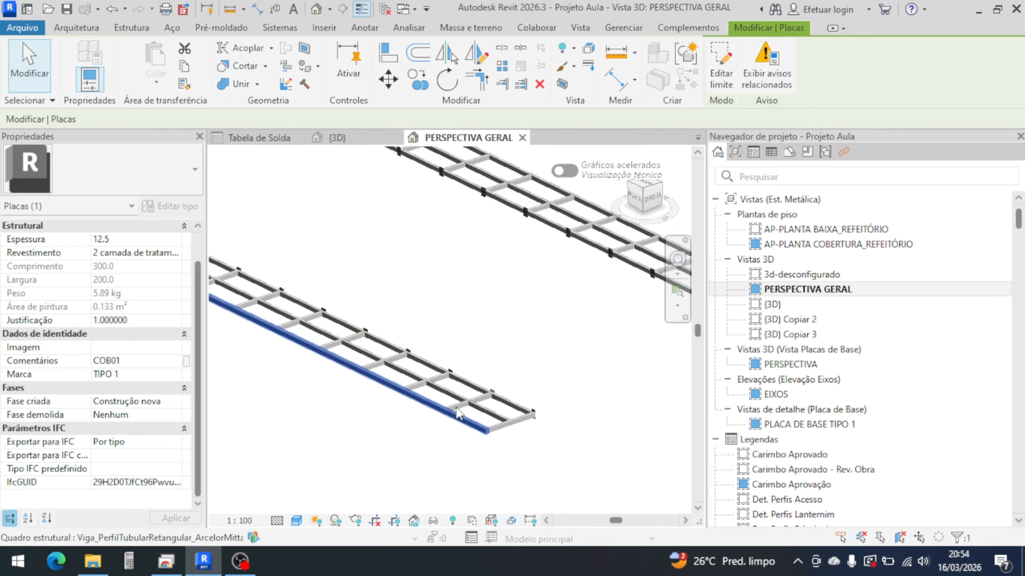
{"action": "scroll", "coordinate": [456, 402], "scroll_direction": "down", "scroll_amount": 2}
{"action": "left_click", "coordinate": [479, 373]}
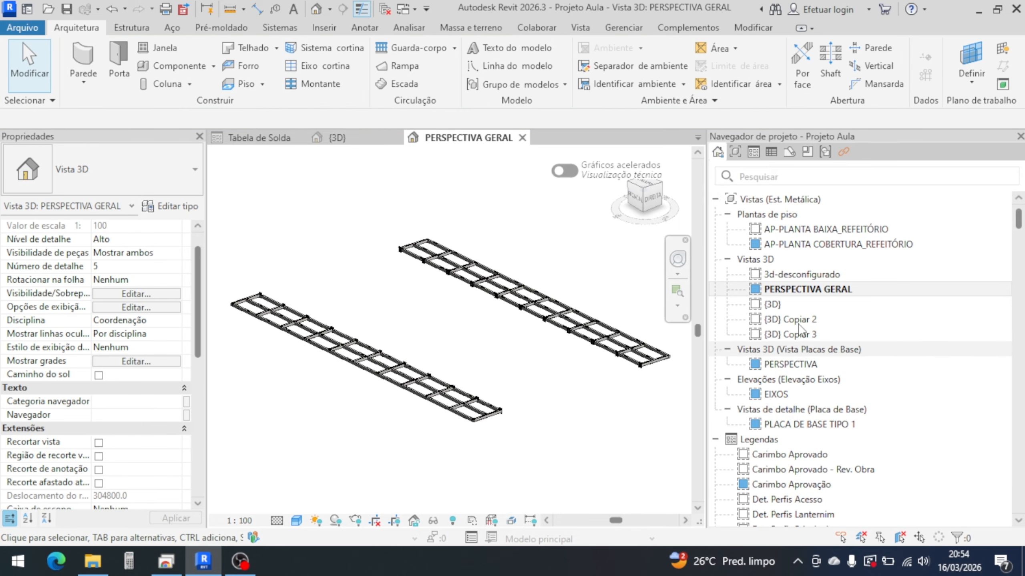
- Open the PERSPECTIVA base plate view and examine the tube, plate and anchor bolt with their tags
{"action": "left_click", "coordinate": [778, 365]}
{"action": "double_click", "coordinate": [778, 365]}
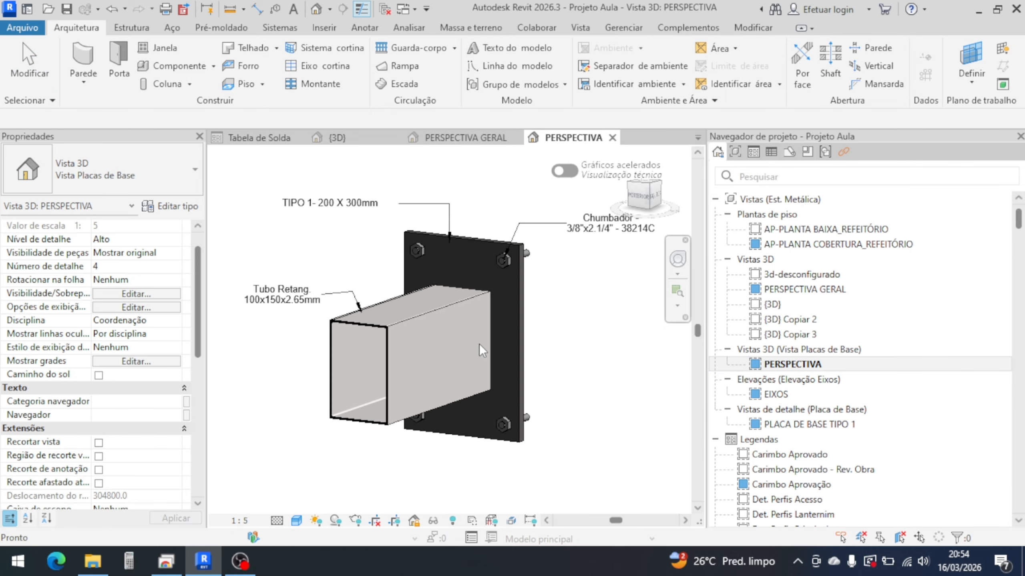
{"action": "left_click", "coordinate": [382, 345]}
{"action": "middle_click_drag", "start_coordinate": [339, 340], "coordinate": [400, 332]}
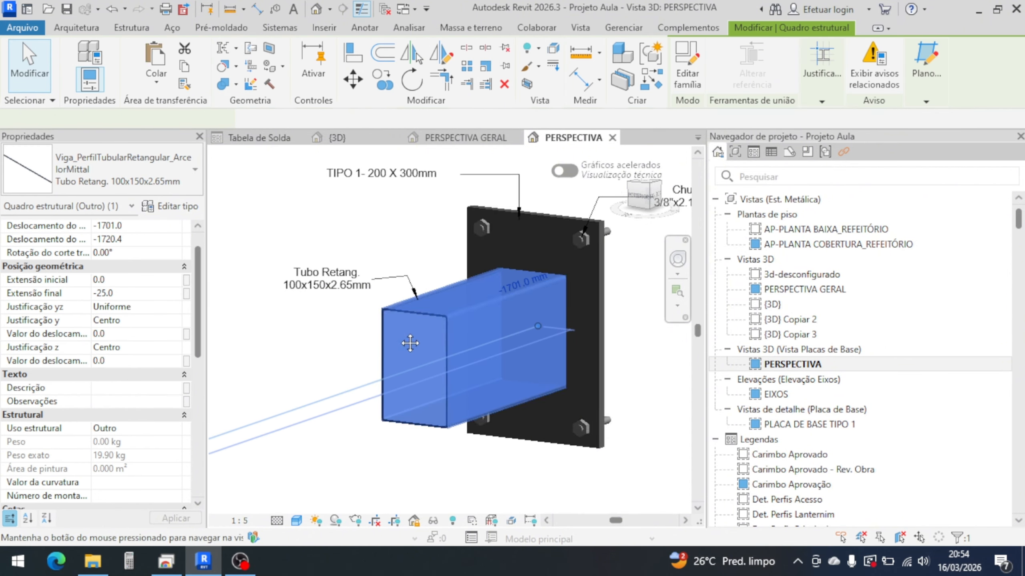
{"action": "scroll", "coordinate": [353, 284], "scroll_direction": "up", "scroll_amount": 1}
{"action": "middle_click_drag", "start_coordinate": [388, 246], "coordinate": [393, 293]}
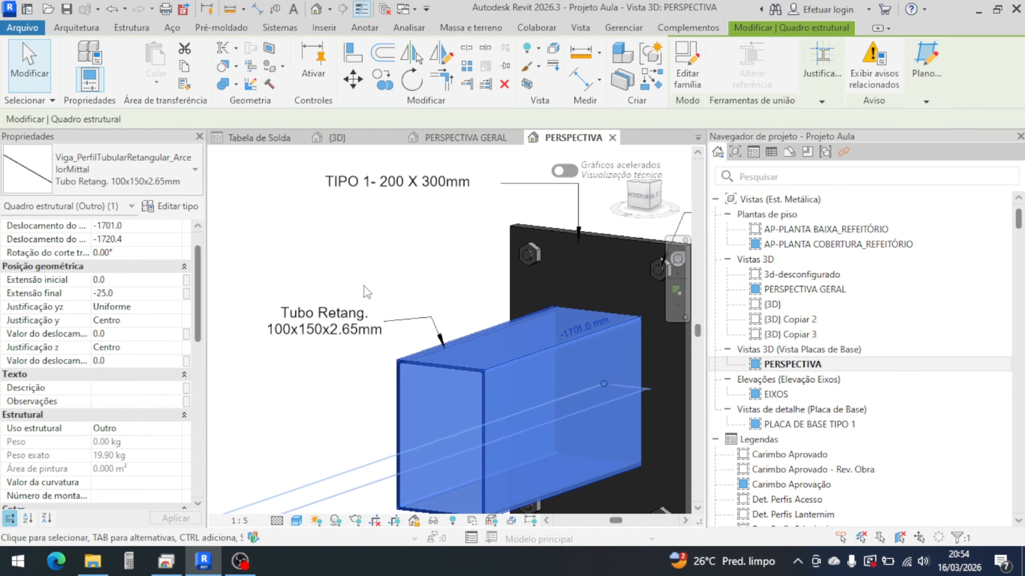
{"action": "scroll", "coordinate": [365, 293], "scroll_direction": "down", "scroll_amount": 1}
{"action": "middle_click_drag", "start_coordinate": [433, 262], "coordinate": [379, 294]}
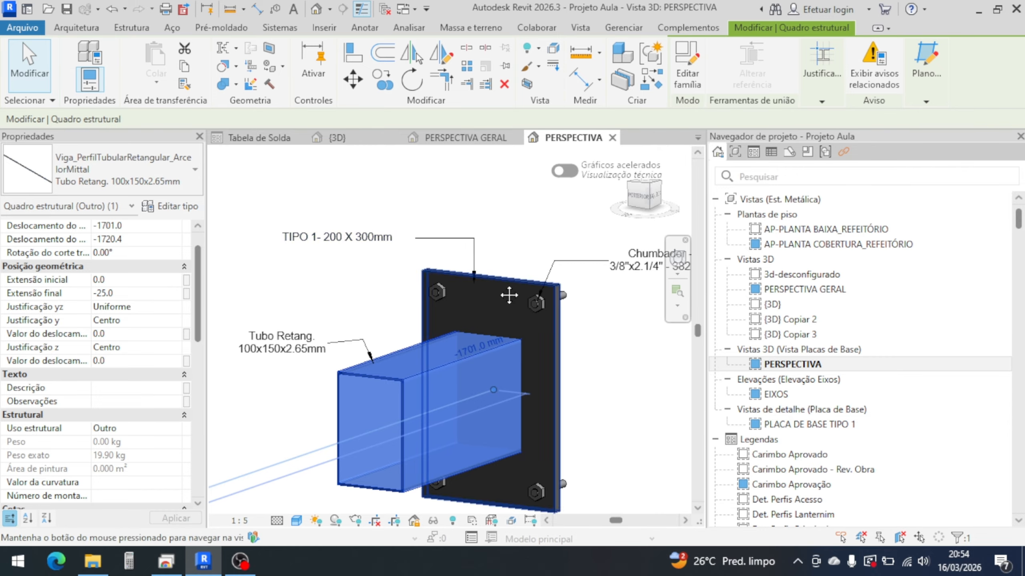
{"action": "middle_click_drag", "start_coordinate": [462, 298], "coordinate": [337, 274]}
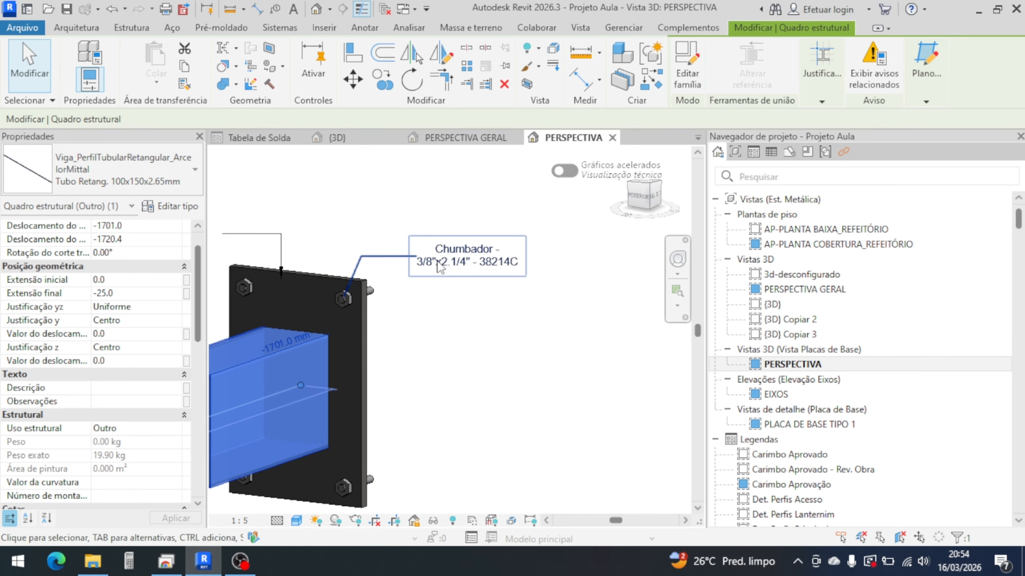
{"action": "left_click", "coordinate": [486, 323]}
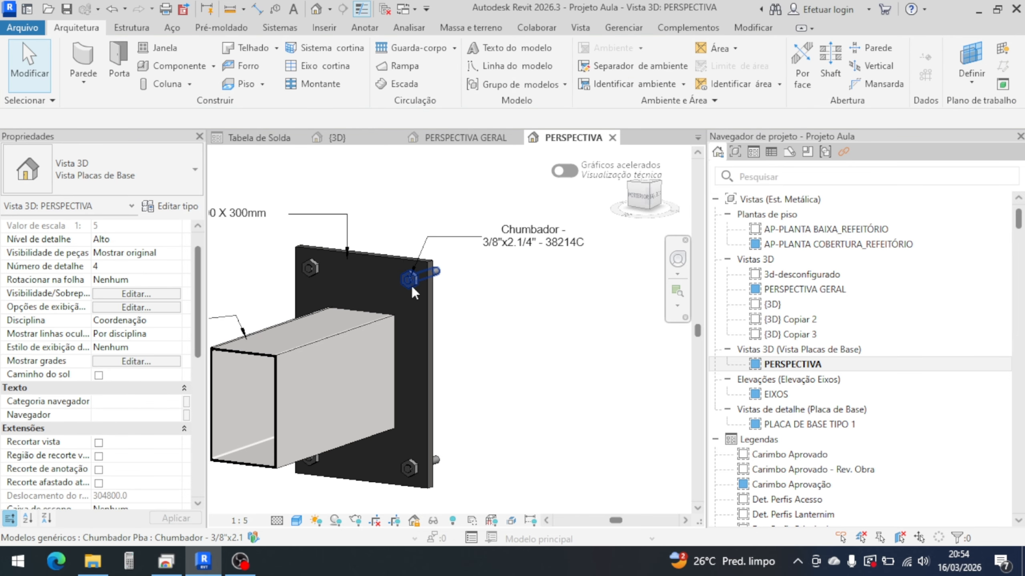
{"action": "middle_click_drag", "start_coordinate": [296, 345], "coordinate": [345, 339]}
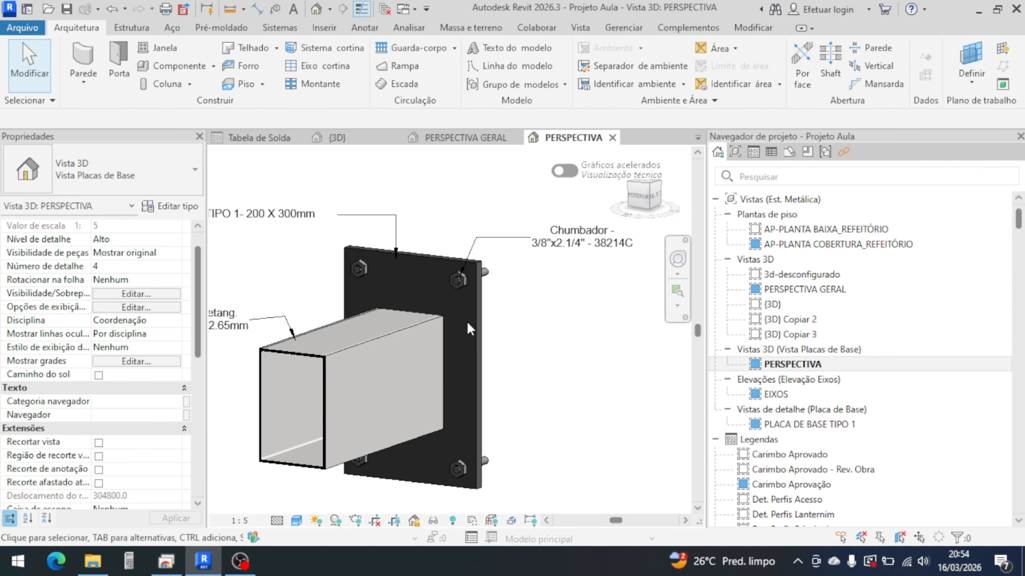
- Look over the tagged base plate perspective, and open the EIXOS elevation to examine the dimensioned beam and its plate tag
{"action": "middle_click_drag", "start_coordinate": [507, 321], "coordinate": [517, 328]}
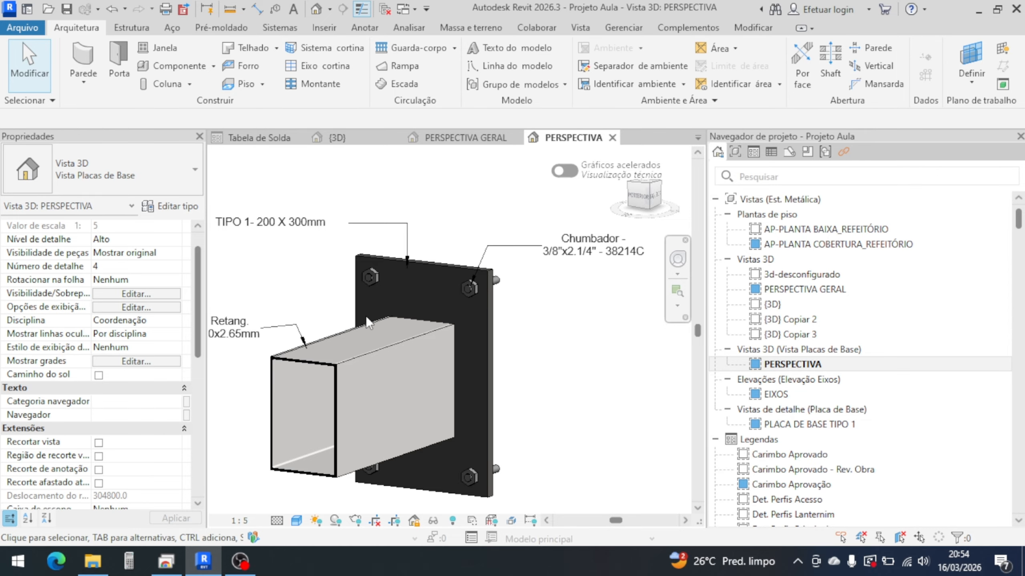
{"action": "middle_click_drag", "start_coordinate": [365, 316], "coordinate": [455, 307]}
{"action": "middle_click_drag", "start_coordinate": [533, 338], "coordinate": [447, 315]}
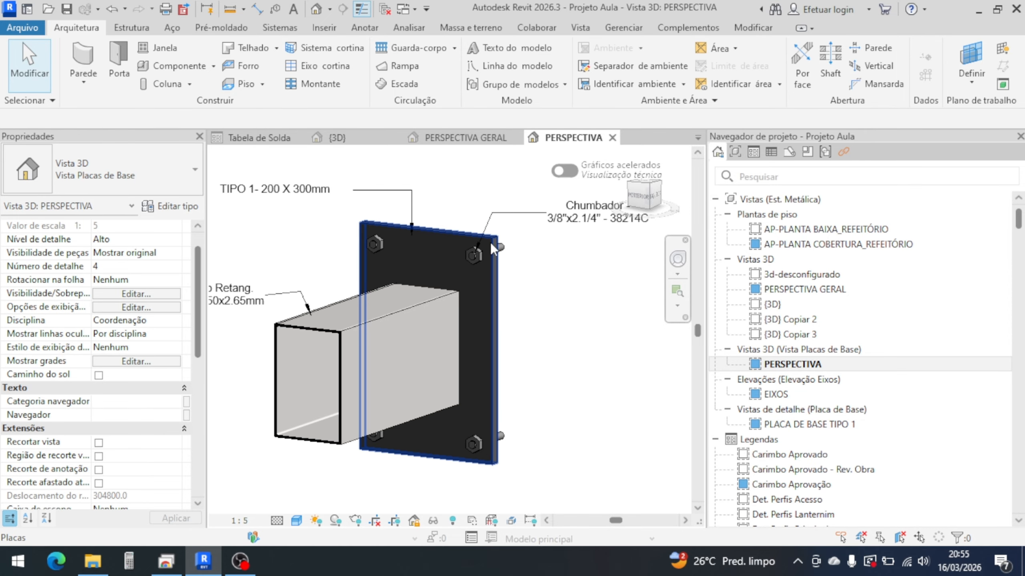
{"action": "left_click", "coordinate": [786, 394]}
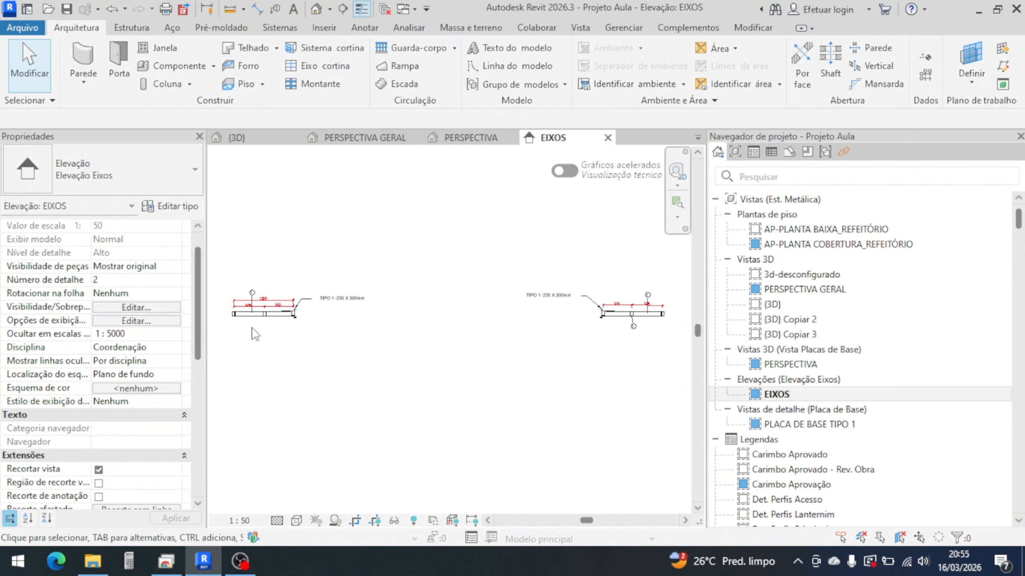
{"action": "scroll", "coordinate": [355, 296], "scroll_direction": "down", "scroll_amount": 2}
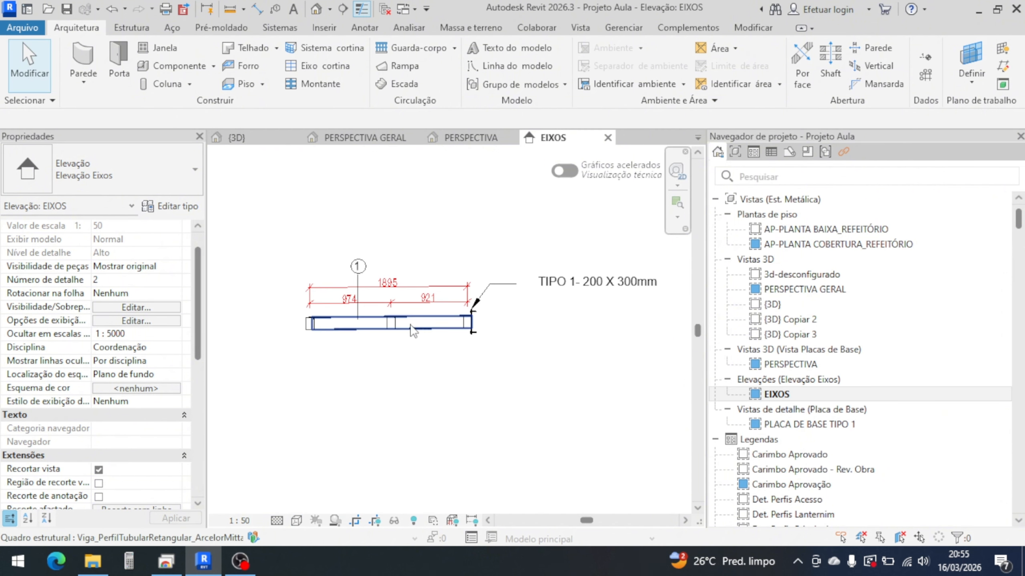
- Open the PLACA DE BASE TIPO 1 detail view and examine its plate dimensions, anchor bolts and tube tags
{"action": "double_click", "coordinate": [809, 426]}
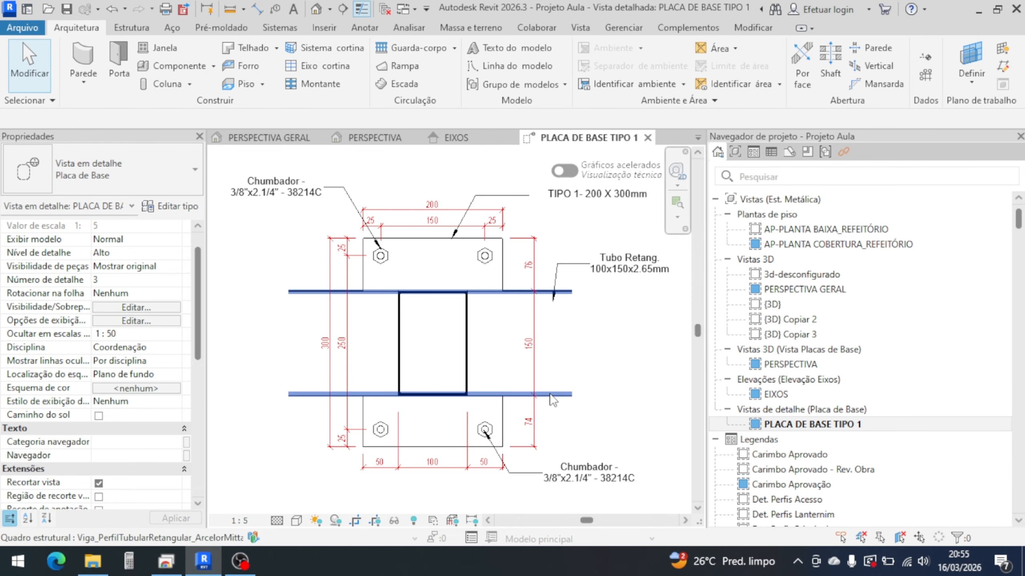
{"action": "middle_click_drag", "start_coordinate": [564, 435], "coordinate": [528, 396]}
{"action": "scroll", "coordinate": [514, 385], "scroll_direction": "down", "scroll_amount": 2}
{"action": "scroll", "coordinate": [798, 428], "scroll_direction": "down", "scroll_amount": 3}
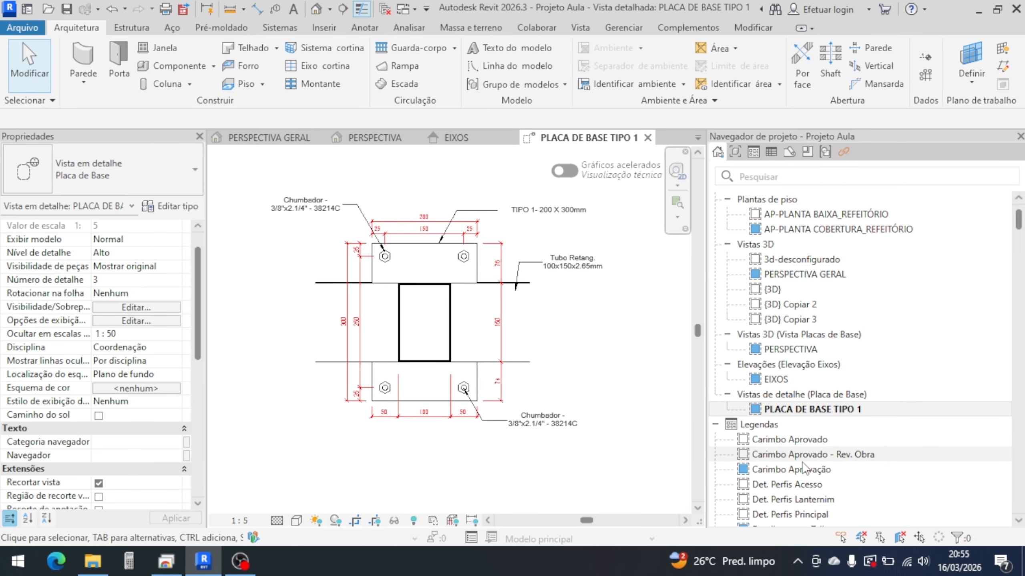
- Open the Carimbo Aprovado, Carimbo Aprovado - Rev. Obra, Carimbo Aprovação and Det. Perfis Acesso legends to review them
{"action": "scroll", "coordinate": [797, 430], "scroll_direction": "down", "scroll_amount": 2}
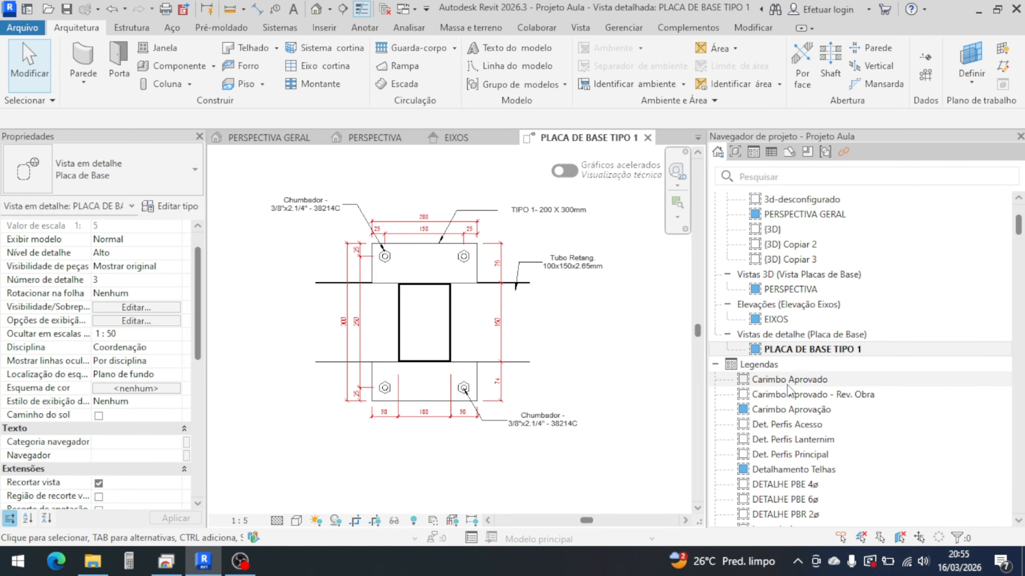
{"action": "double_click", "coordinate": [787, 385]}
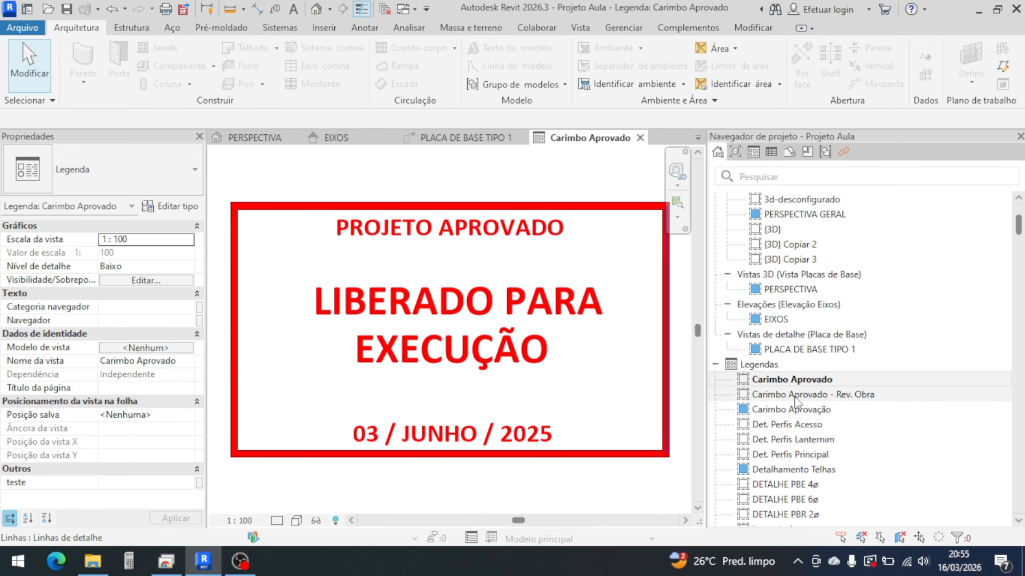
{"action": "left_click", "coordinate": [765, 395]}
{"action": "double_click", "coordinate": [765, 396]}
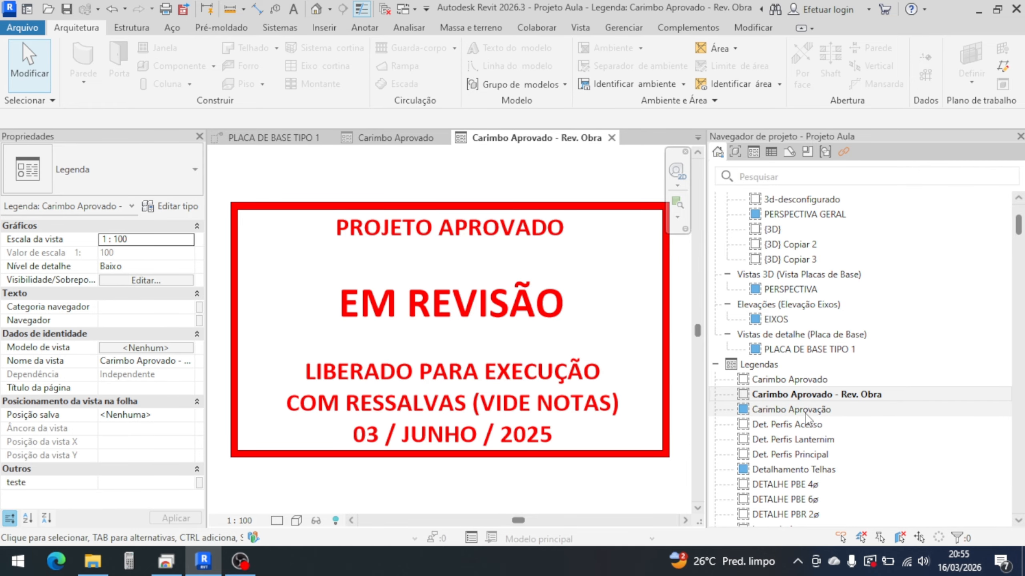
{"action": "left_click", "coordinate": [724, 412]}
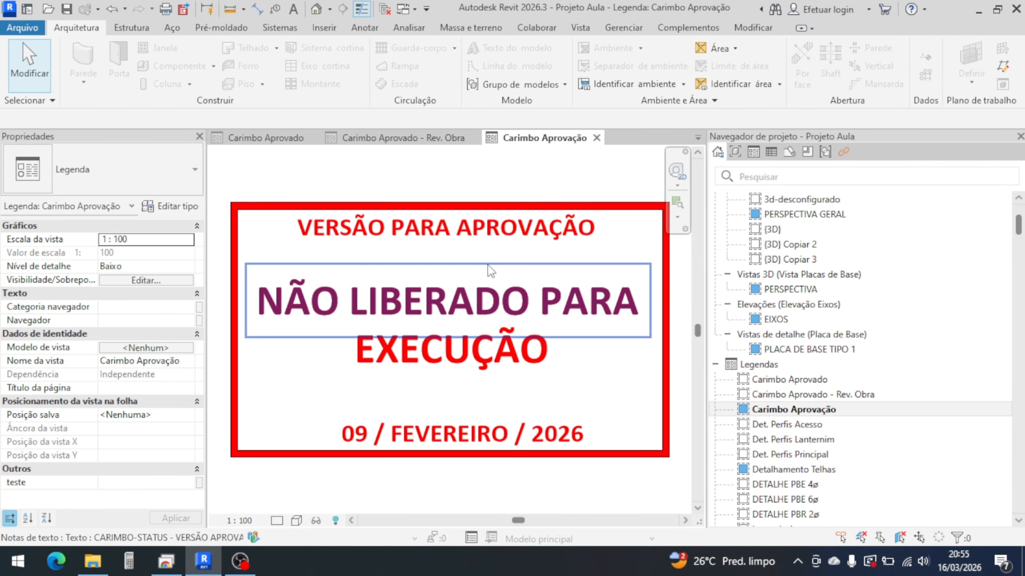
{"action": "left_click", "coordinate": [801, 425]}
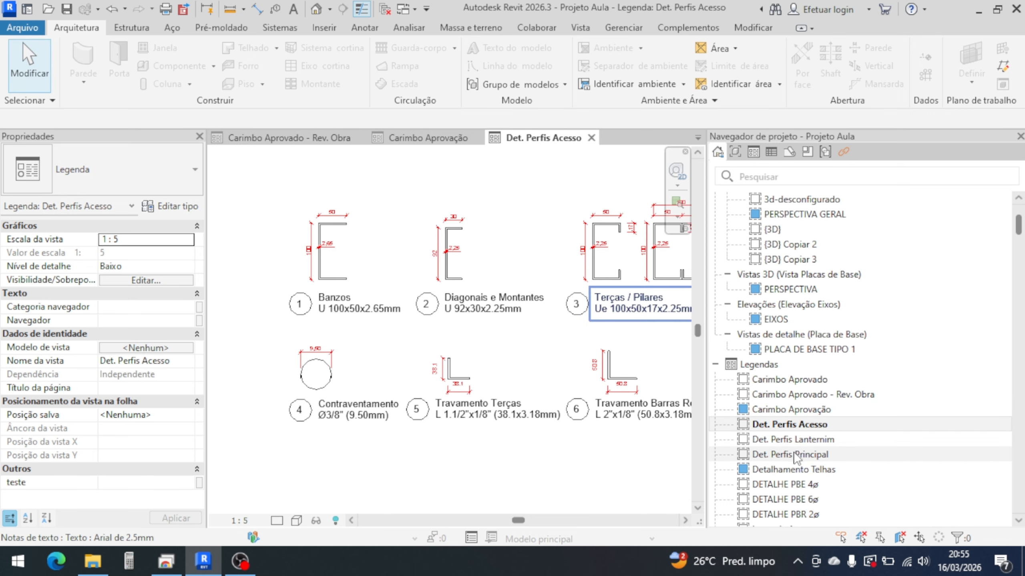
- Open the Detalhamento Telhas legend and widen the notes below the Fixação das Telhas title so each fits on one line
{"action": "scroll", "coordinate": [797, 437], "scroll_direction": "down", "scroll_amount": 2}
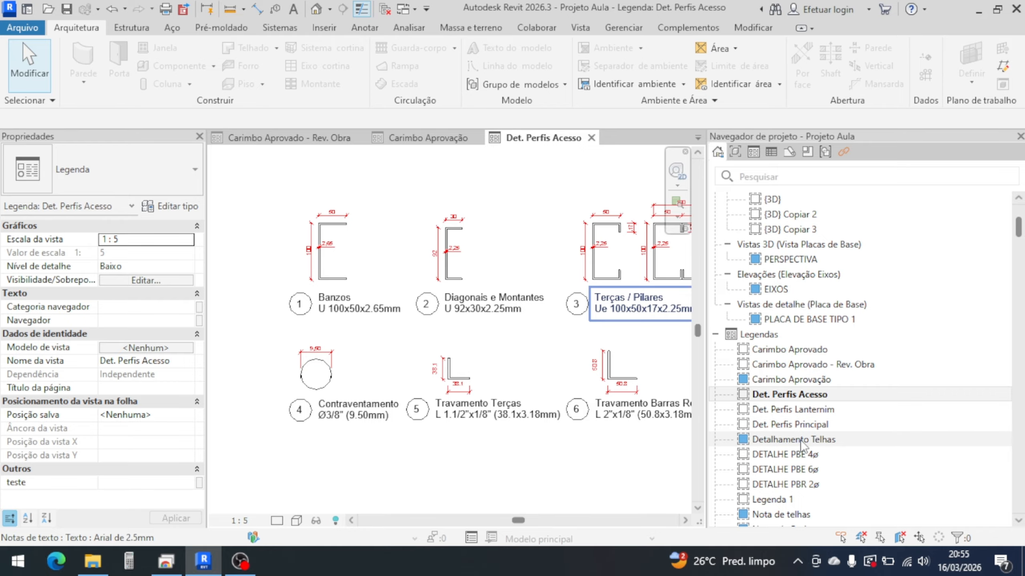
{"action": "left_click", "coordinate": [797, 440]}
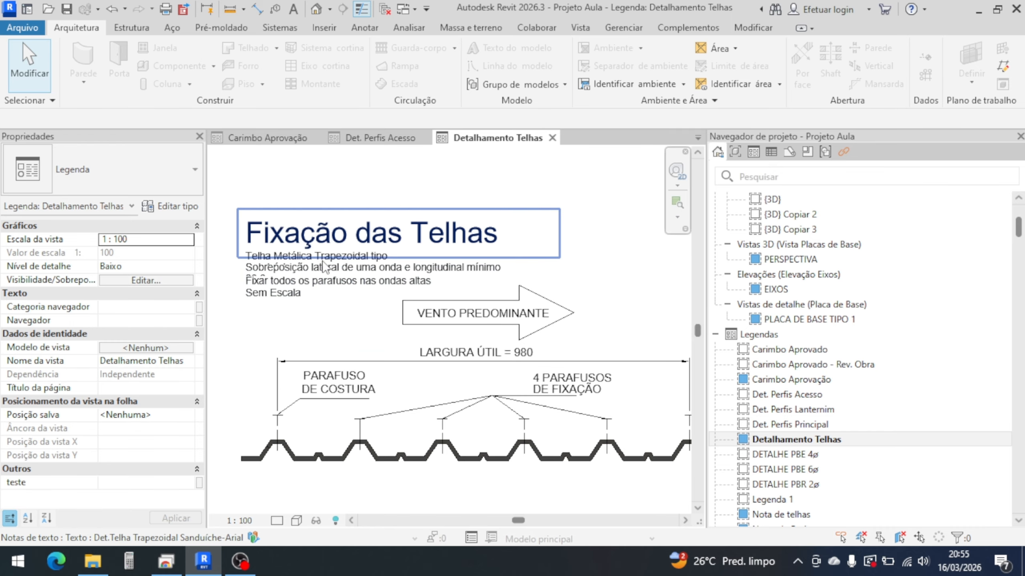
{"action": "left_click", "coordinate": [438, 266]}
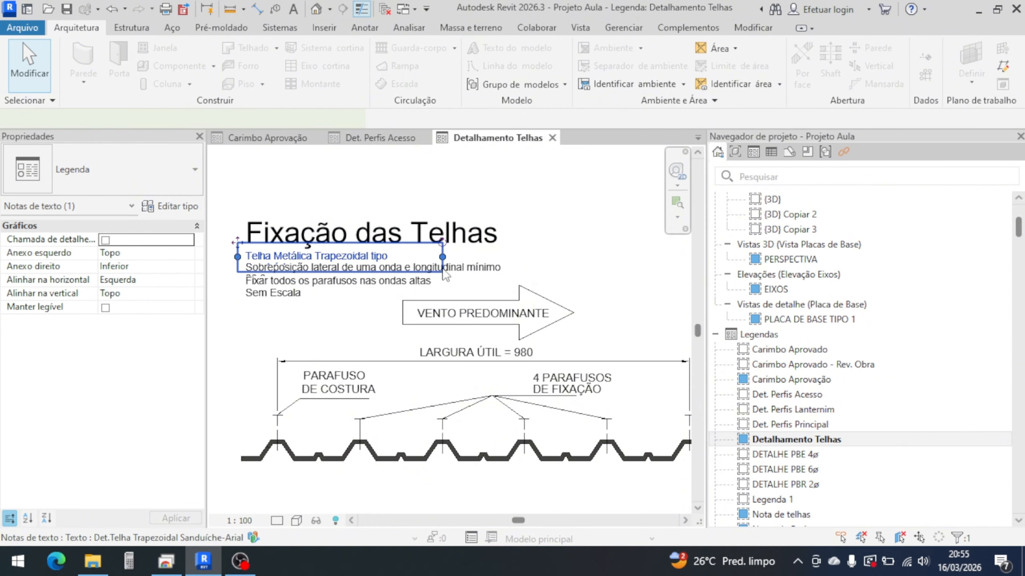
{"action": "left_click_drag", "start_coordinate": [444, 260], "coordinate": [458, 258]}
{"action": "left_click", "coordinate": [492, 250]}
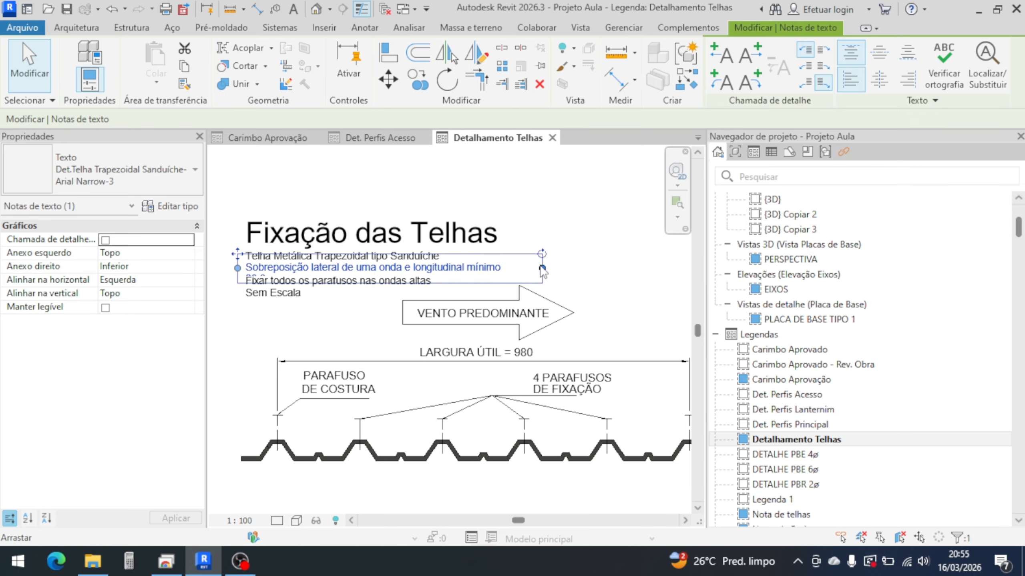
{"action": "type", "text": "20,0cm"}
{"action": "left_click", "coordinate": [400, 334]}
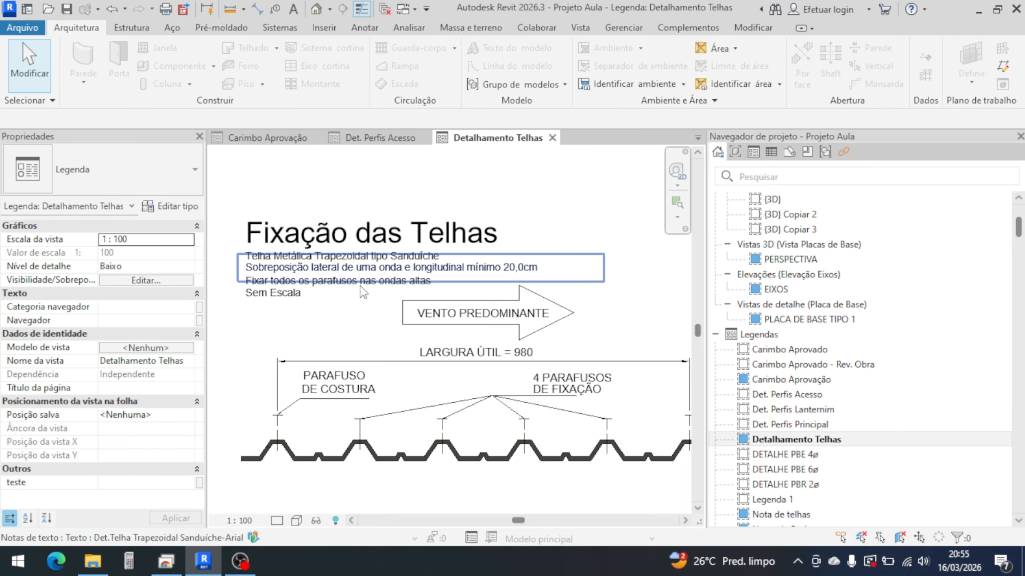
{"action": "left_click", "coordinate": [450, 287]}
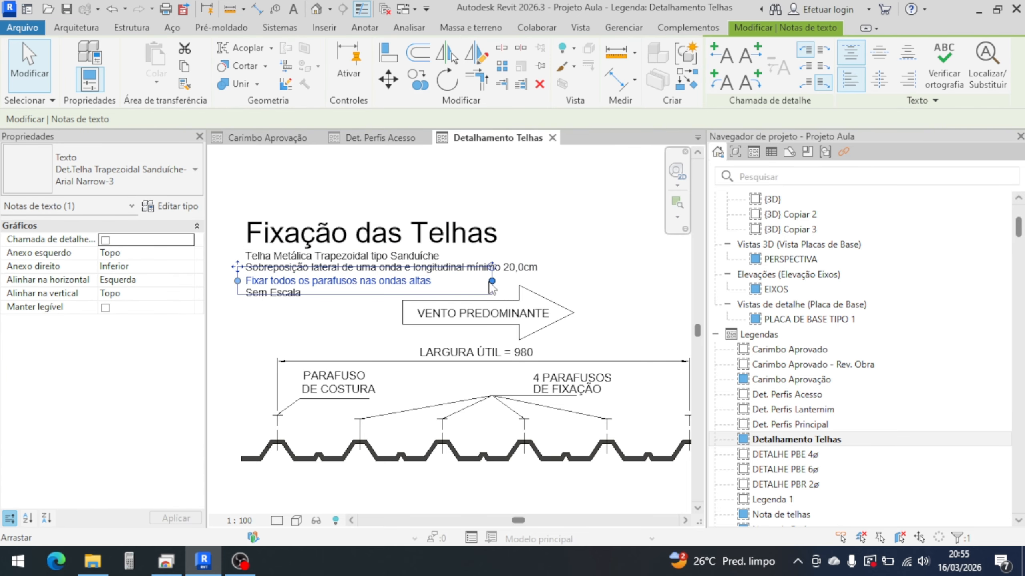
{"action": "left_click", "coordinate": [571, 228]}
{"action": "middle_click_drag", "start_coordinate": [543, 362], "coordinate": [541, 332]}
{"action": "scroll", "coordinate": [541, 332], "scroll_direction": "down", "scroll_amount": 2}
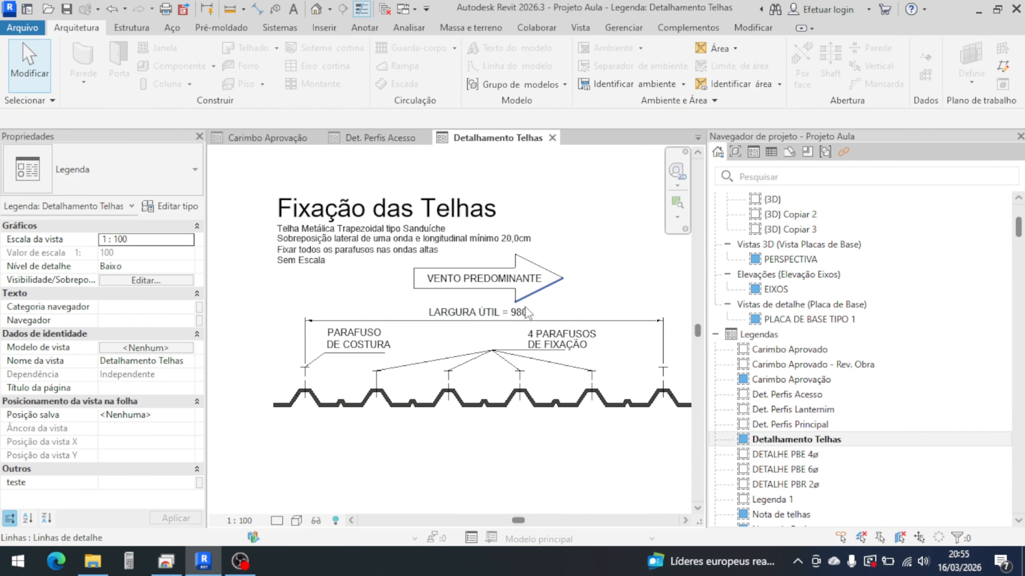
- Open the DETALHE PBE 4ø, DETALHE PBE 6ø and DETALHE PBR 2ø legends and examine their column base details
{"action": "left_click", "coordinate": [800, 455]}
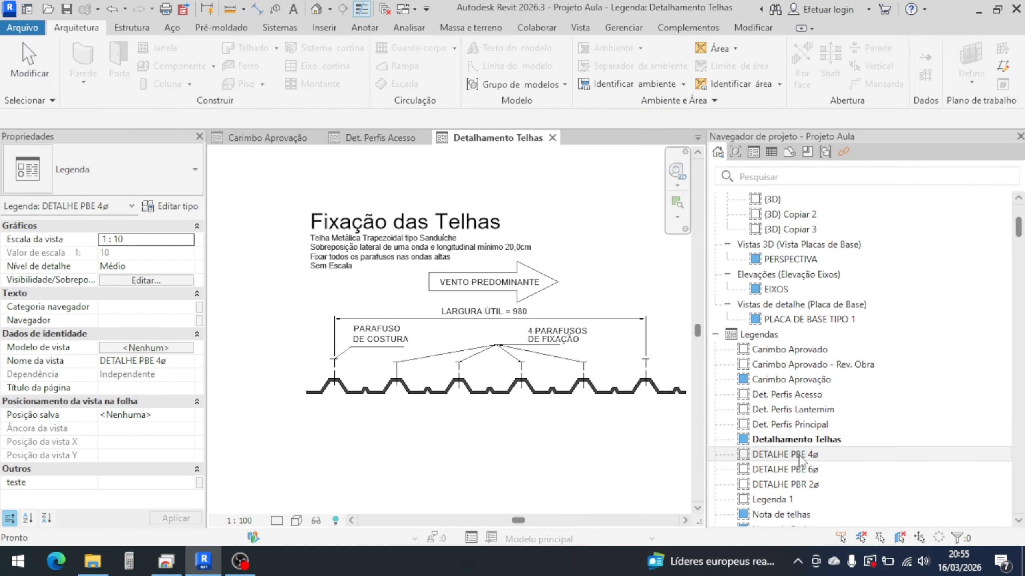
{"action": "double_click", "coordinate": [800, 455]}
{"action": "scroll", "coordinate": [499, 385], "scroll_direction": "up", "scroll_amount": 2}
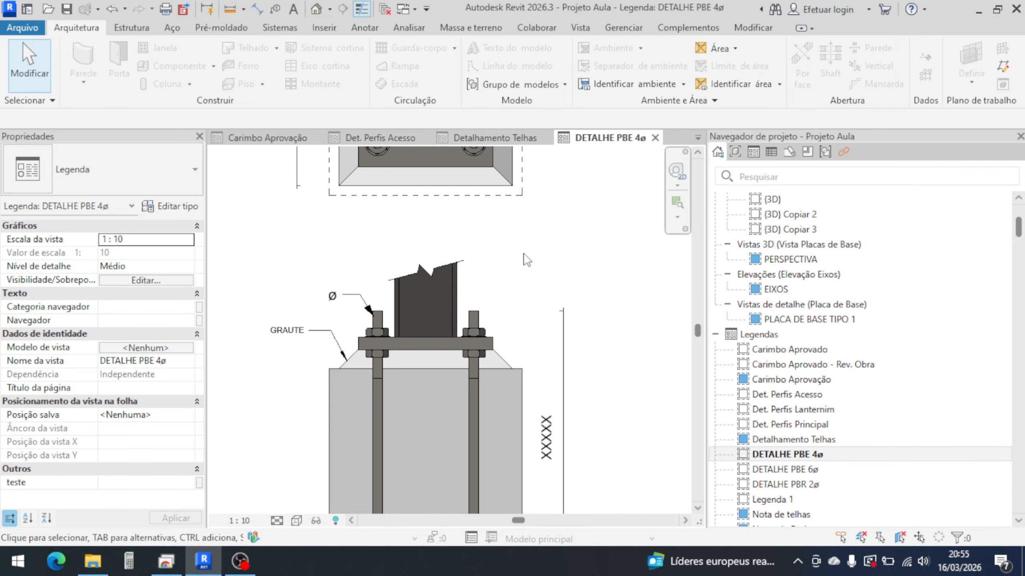
{"action": "mouse_move", "coordinate": [522, 258]}
{"action": "middle_mouse_down"}
{"action": "mouse_move", "coordinate": [554, 314]}
{"action": "mouse_move", "coordinate": [530, 308]}
{"action": "mouse_move", "coordinate": [554, 324]}
{"action": "mouse_move", "coordinate": [539, 238]}
{"action": "middle_mouse_up"}
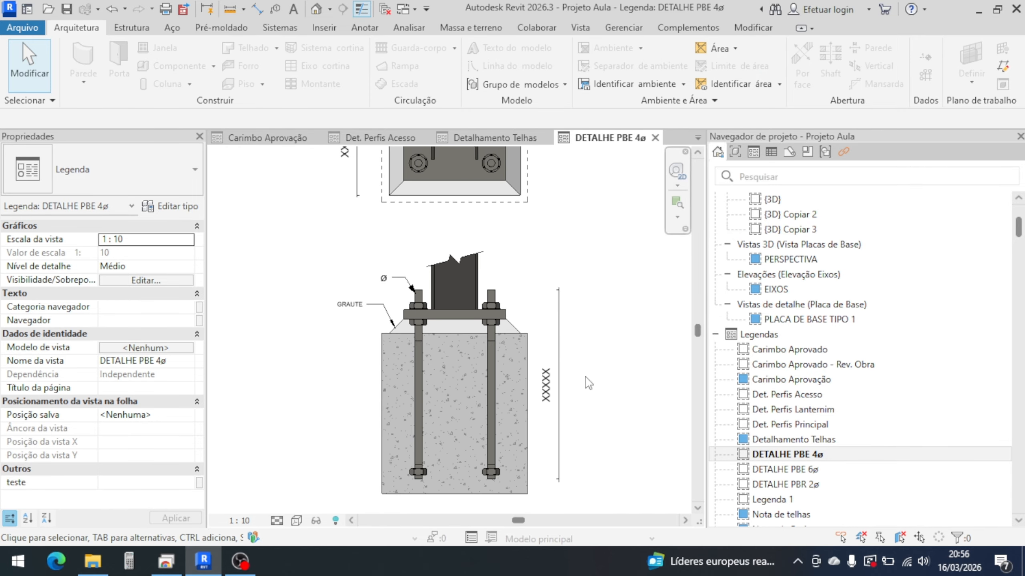
{"action": "double_click", "coordinate": [788, 470]}
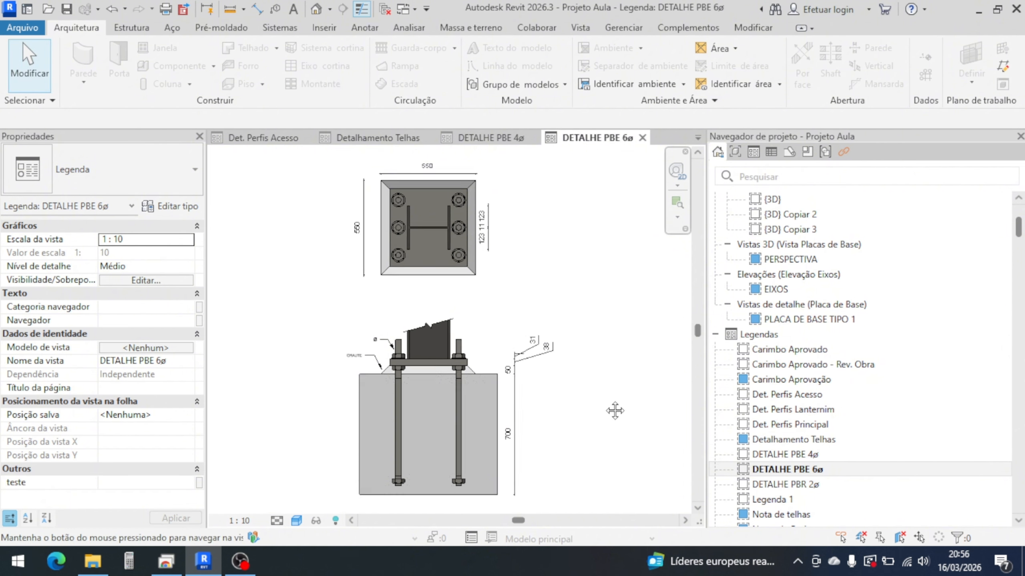
{"action": "left_click", "coordinate": [812, 490]}
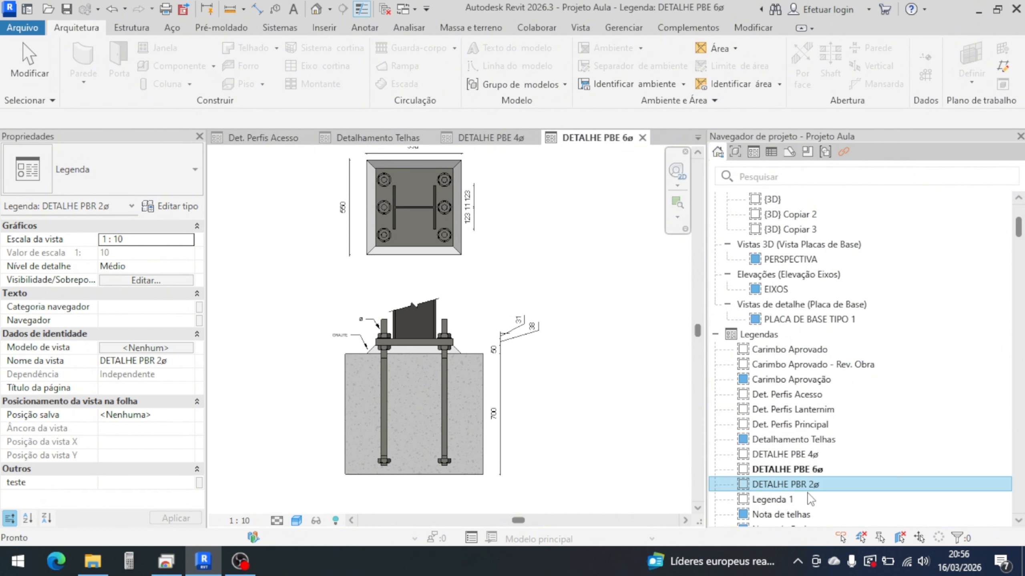
{"action": "double_click", "coordinate": [802, 485]}
- Open the Nota de telhas and Notas de Projeto legends and read through the written notes
{"action": "left_click", "coordinate": [787, 501]}
{"action": "double_click", "coordinate": [780, 514]}
{"action": "scroll", "coordinate": [786, 493], "scroll_direction": "down", "scroll_amount": 1}
{"action": "double_click", "coordinate": [786, 484]}
{"action": "scroll", "coordinate": [573, 366], "scroll_direction": "up", "scroll_amount": 3}
{"action": "middle_click_drag", "start_coordinate": [573, 367], "coordinate": [535, 372]}
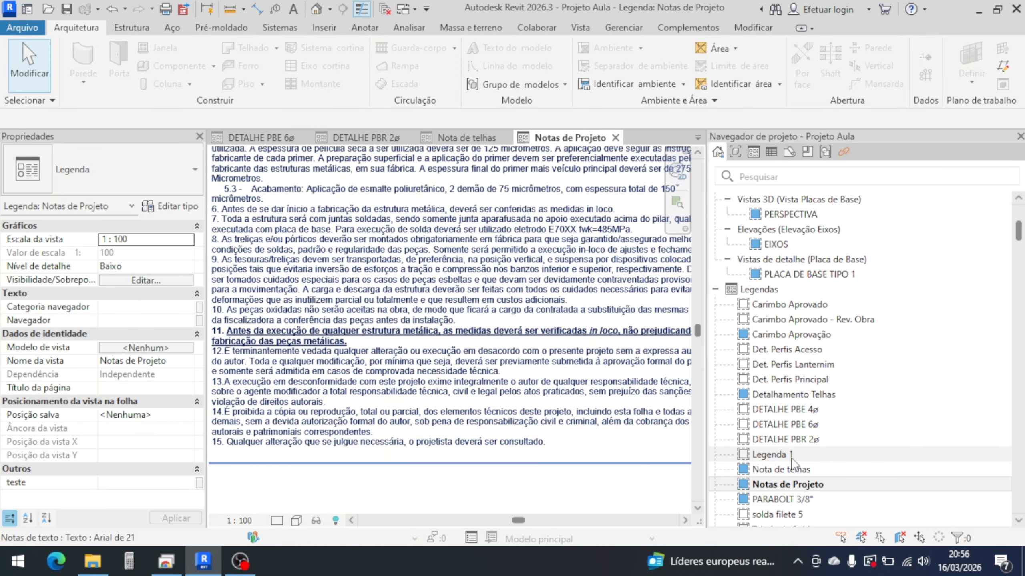
- Open the PARABOLT 3/8", solda filete 5 and Tabela de Solda legends to review the bolt and weld references
{"action": "scroll", "coordinate": [726, 484], "scroll_direction": "down", "scroll_amount": 1}
{"action": "left_click", "coordinate": [726, 484]}
{"action": "double_click", "coordinate": [726, 484]}
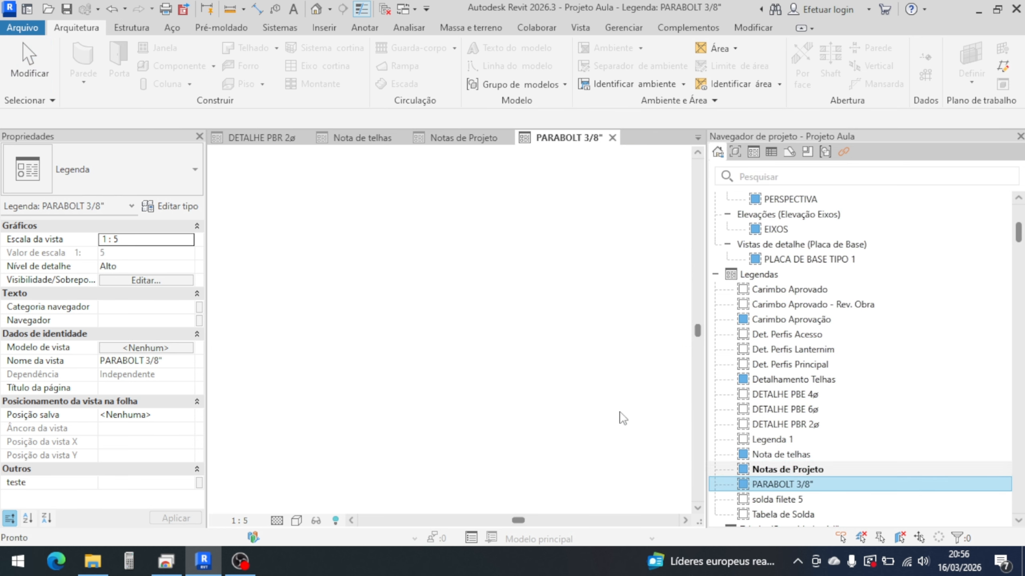
{"action": "double_click", "coordinate": [774, 499]}
{"action": "double_click", "coordinate": [782, 514]}
- Open the CHUMBADORES schedule and set the anchor bolt's Indice (Kg/un) to 0.15
{"action": "scroll", "coordinate": [775, 389], "scroll_direction": "down", "scroll_amount": 5}
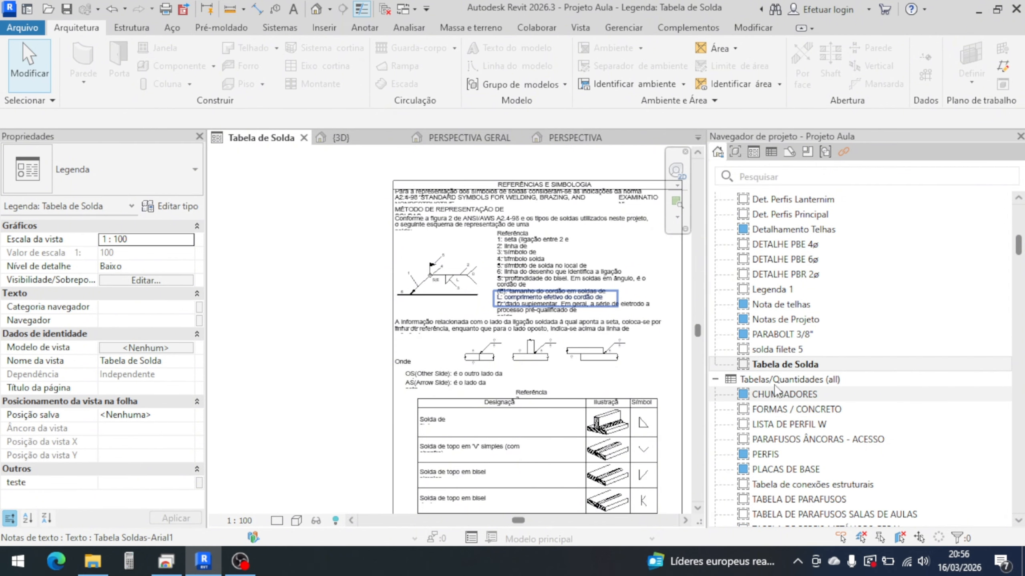
{"action": "left_click", "coordinate": [787, 395]}
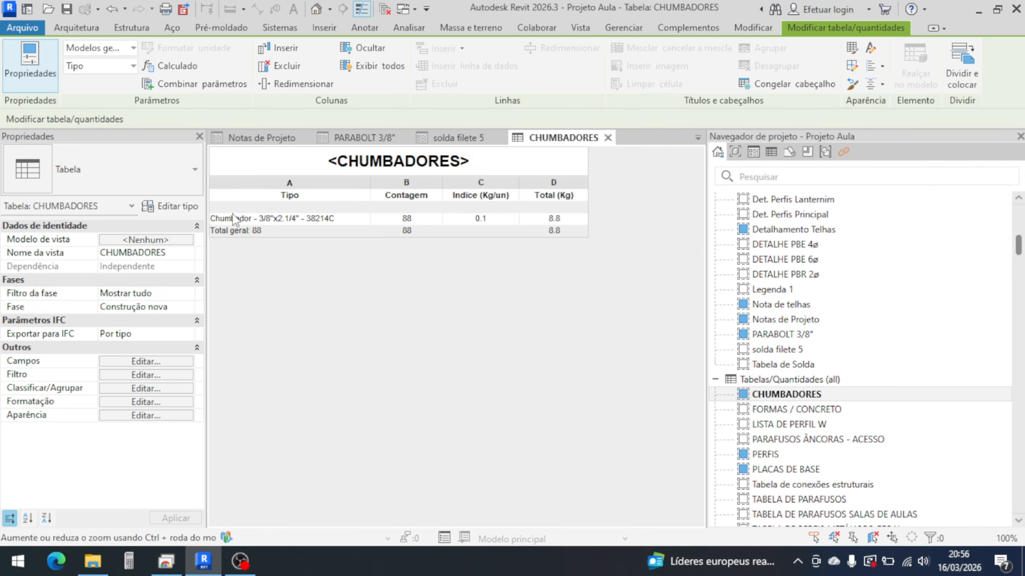
{"action": "left_click", "coordinate": [491, 221]}
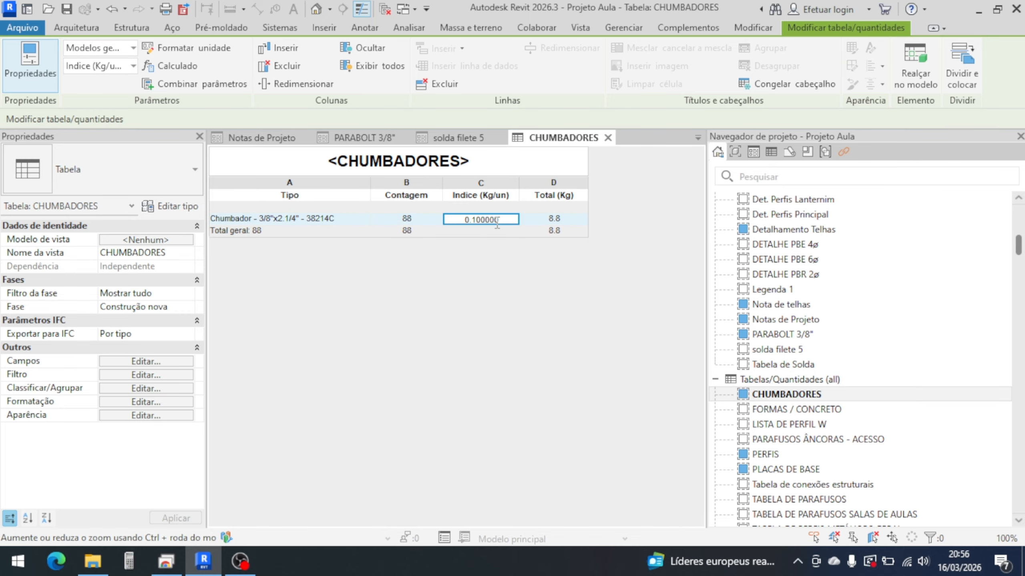
{"action": "left_click_drag", "start_coordinate": [502, 221], "coordinate": [269, 221]}
{"action": "key", "text": "Return"}
{"action": "key", "text": "Return"}
{"action": "left_click_drag", "start_coordinate": [505, 218], "coordinate": [439, 222]}
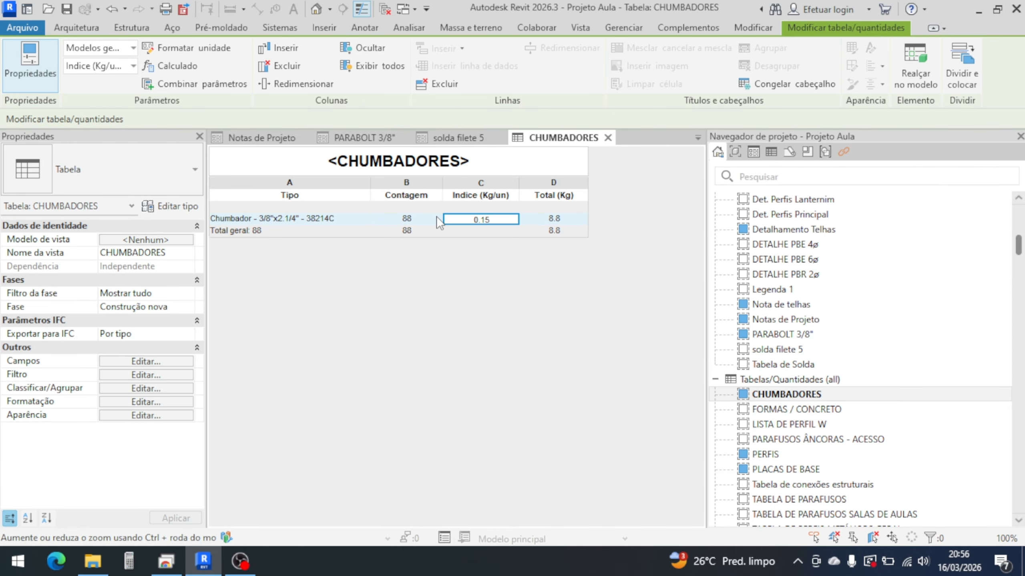
{"action": "type", "text": "0.15"}
{"action": "key", "text": "Return"}
- Open the FORMAS / CONCRETO schedule, and select LISTA DE PERFIL W and PARAFUSOS ÂNCORAS - ACESSO in the project browser
{"action": "left_click", "coordinate": [790, 409]}
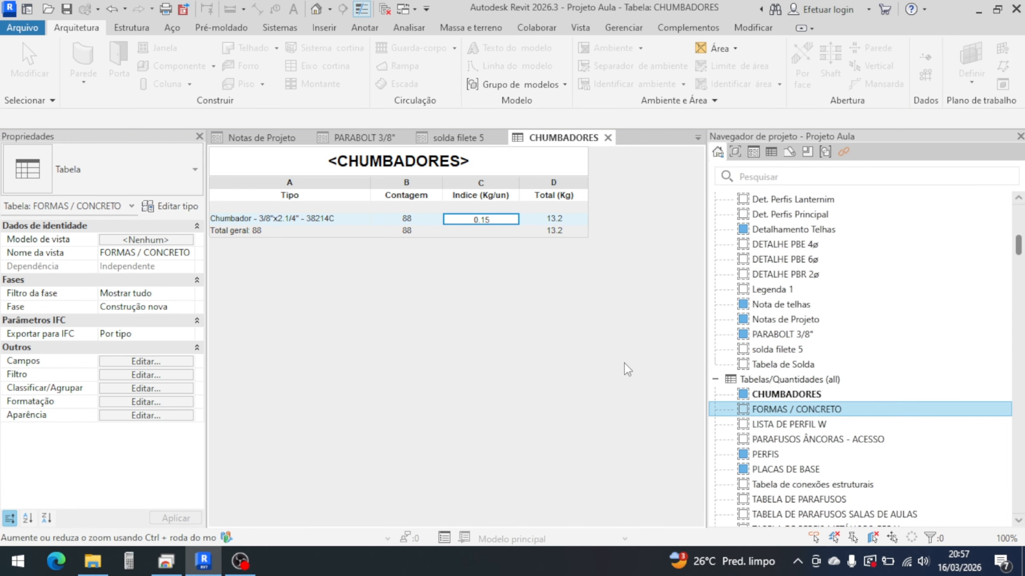
{"action": "double_click", "coordinate": [794, 410]}
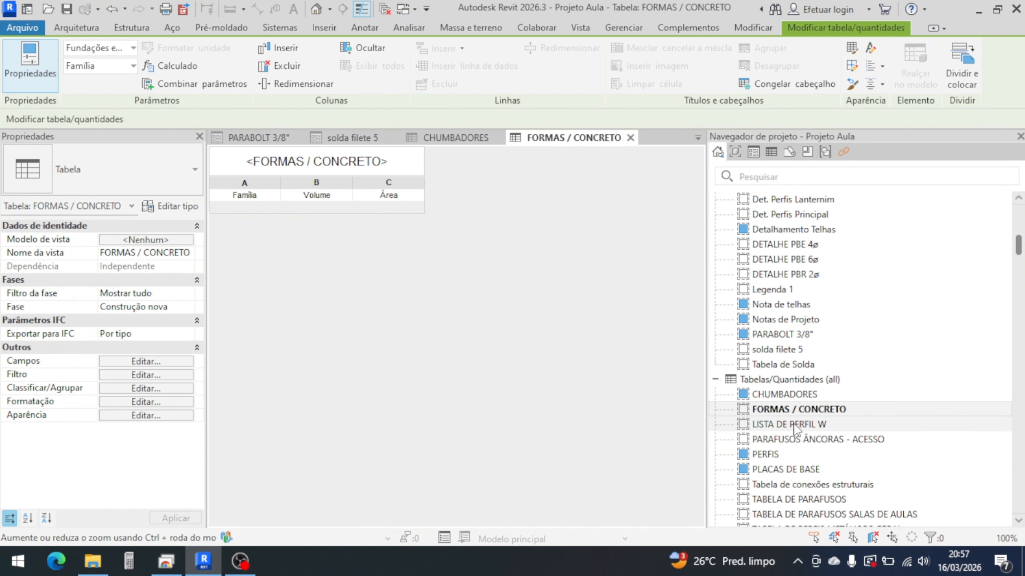
{"action": "left_click", "coordinate": [791, 424]}
{"action": "left_click", "coordinate": [793, 439]}
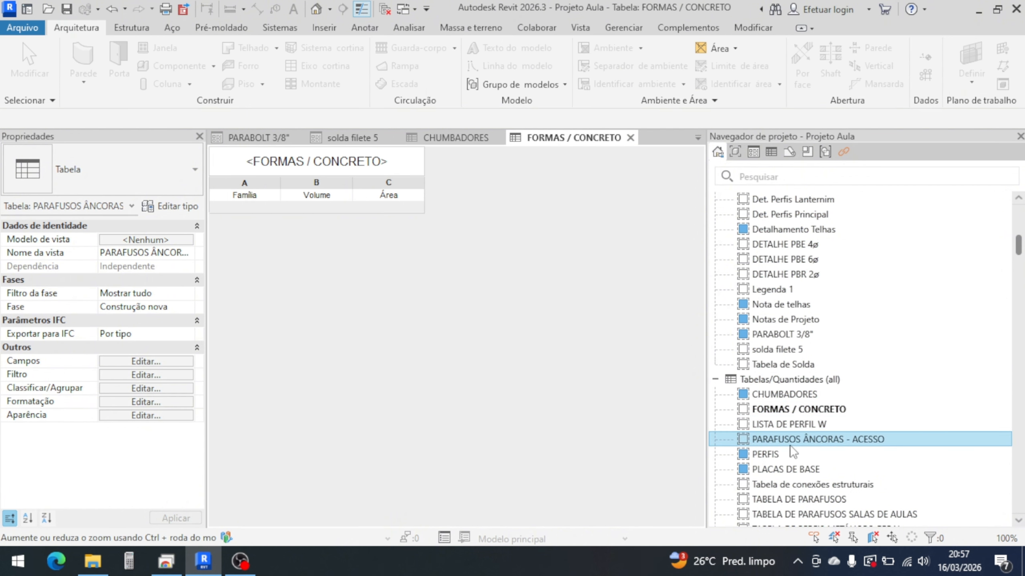
- Open the PERFIS schedule and examine the rectangular tube's length, Peso por Metro Linear, total weight and material columns
{"action": "left_click", "coordinate": [765, 456]}
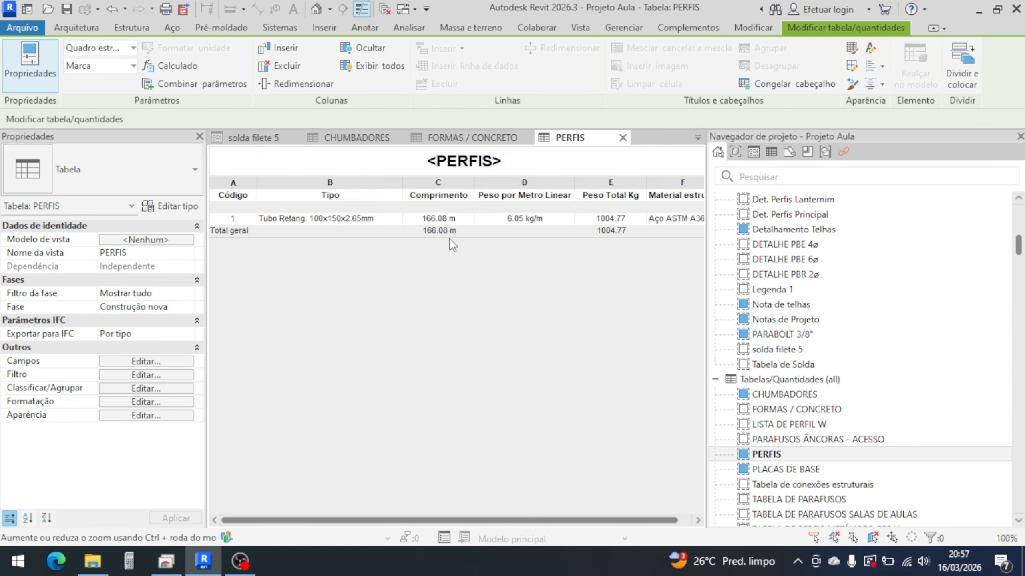
{"action": "left_click", "coordinate": [548, 219]}
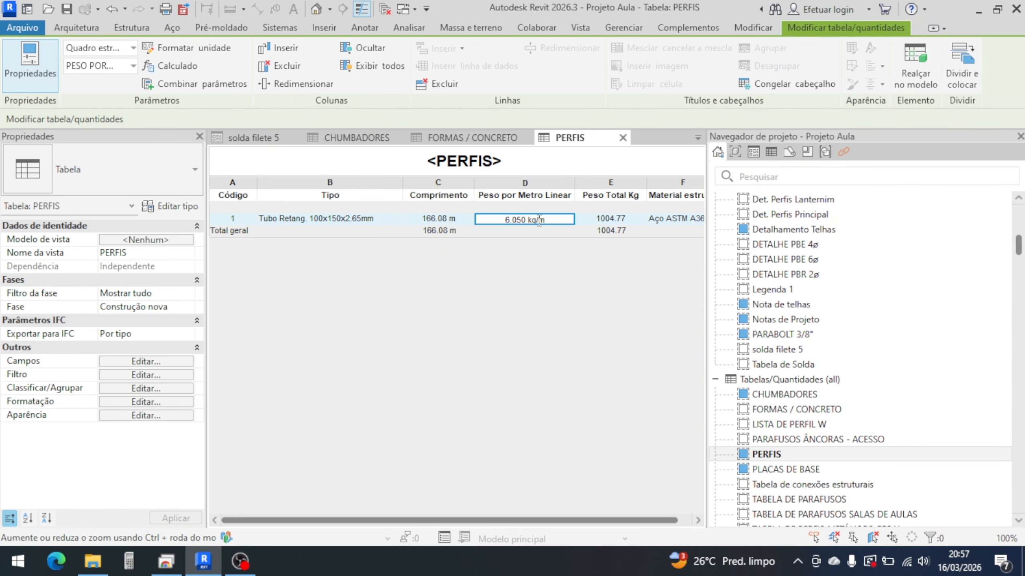
{"action": "left_click_drag", "start_coordinate": [531, 520], "coordinate": [544, 520]}
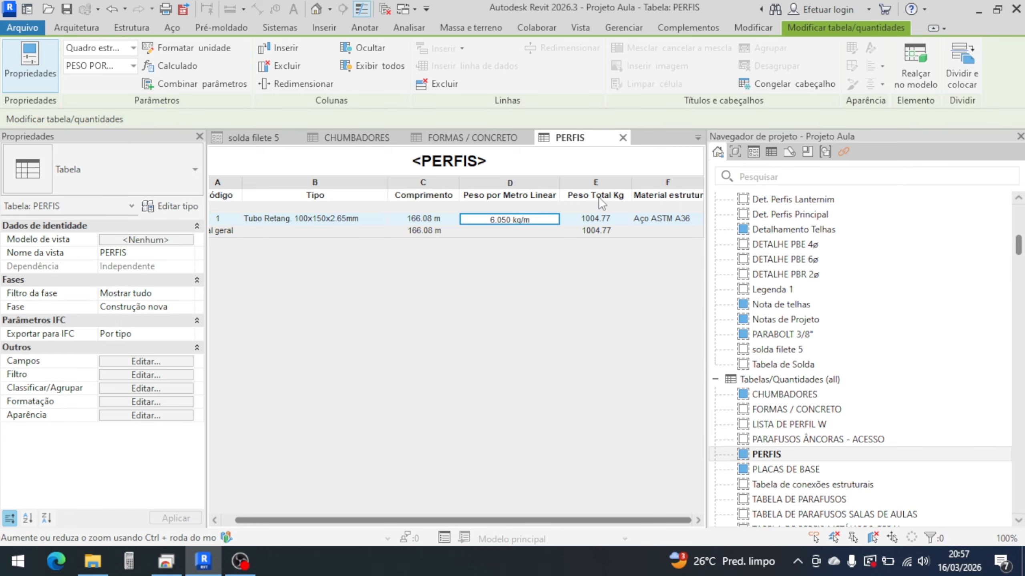
- Open the PLACAS DE BASE schedule and examine the Revestimento options available for the TIPO 1 plate
{"action": "left_click", "coordinate": [831, 469]}
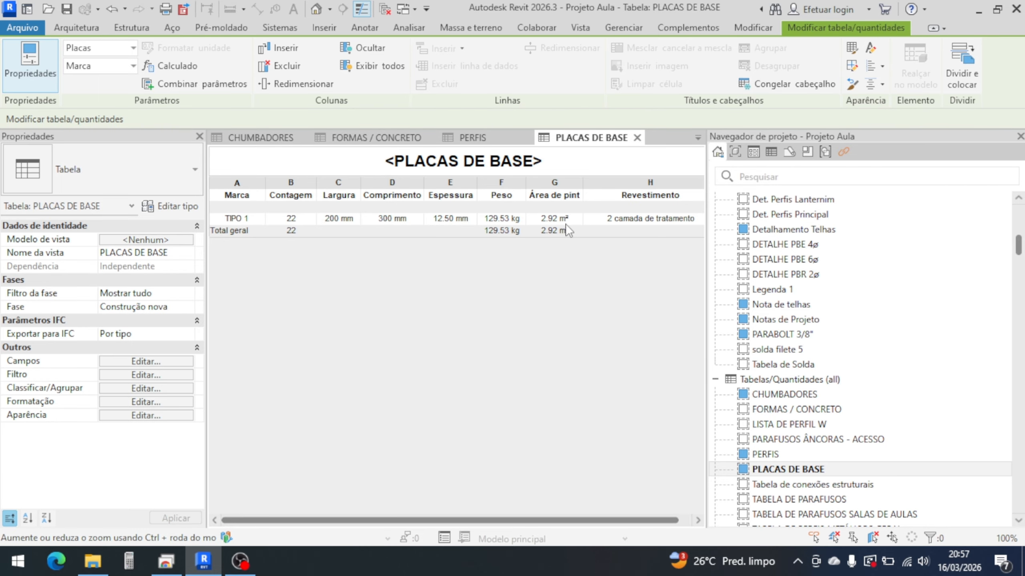
{"action": "left_click", "coordinate": [694, 221]}
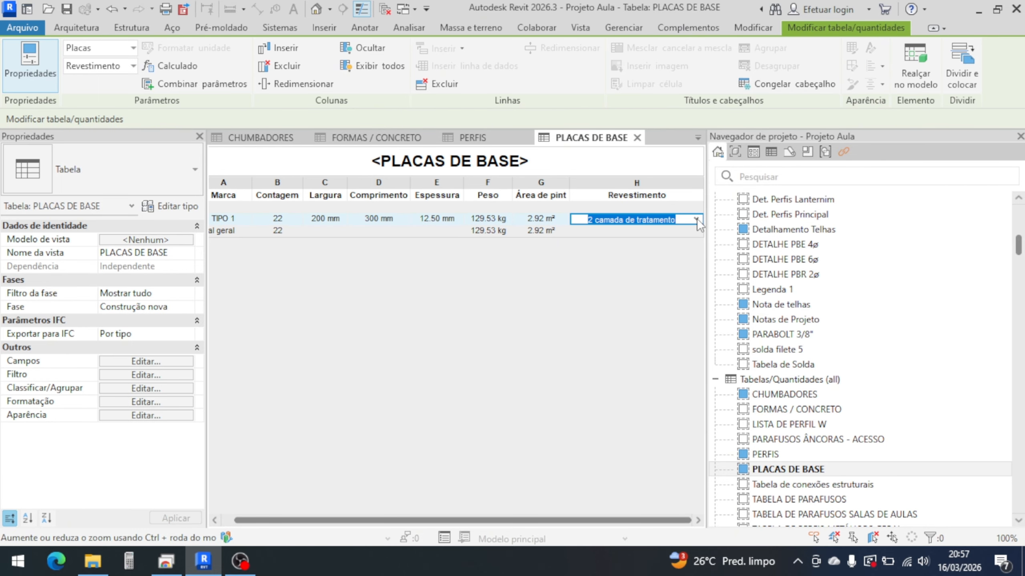
{"action": "left_click", "coordinate": [696, 218]}
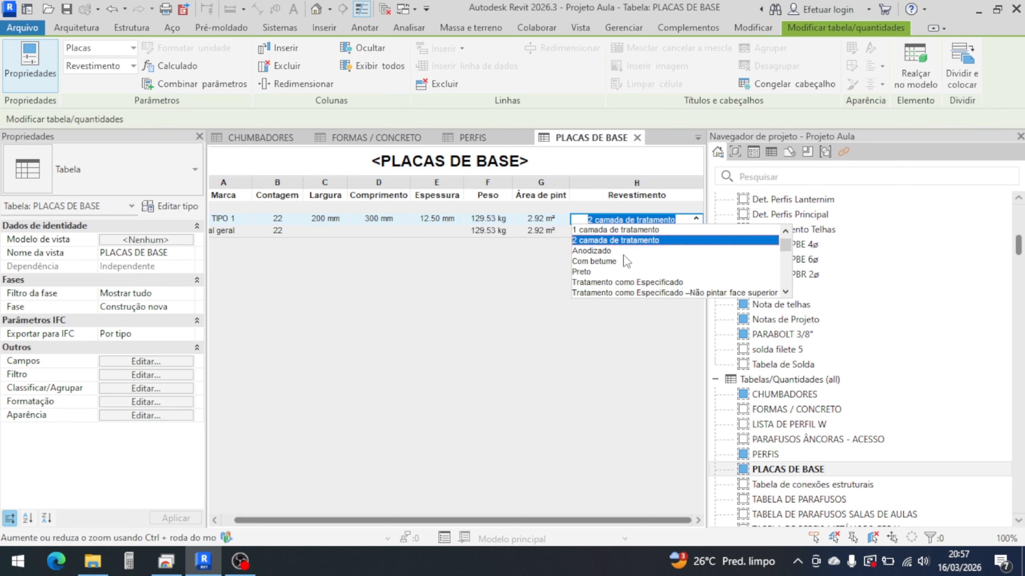
{"action": "left_click", "coordinate": [533, 335]}
- Open the Tabela de conexões estruturais schedule and select TABELA DE PARAFUSOS in the project browser
{"action": "scroll", "coordinate": [808, 505], "scroll_direction": "down", "scroll_amount": 2}
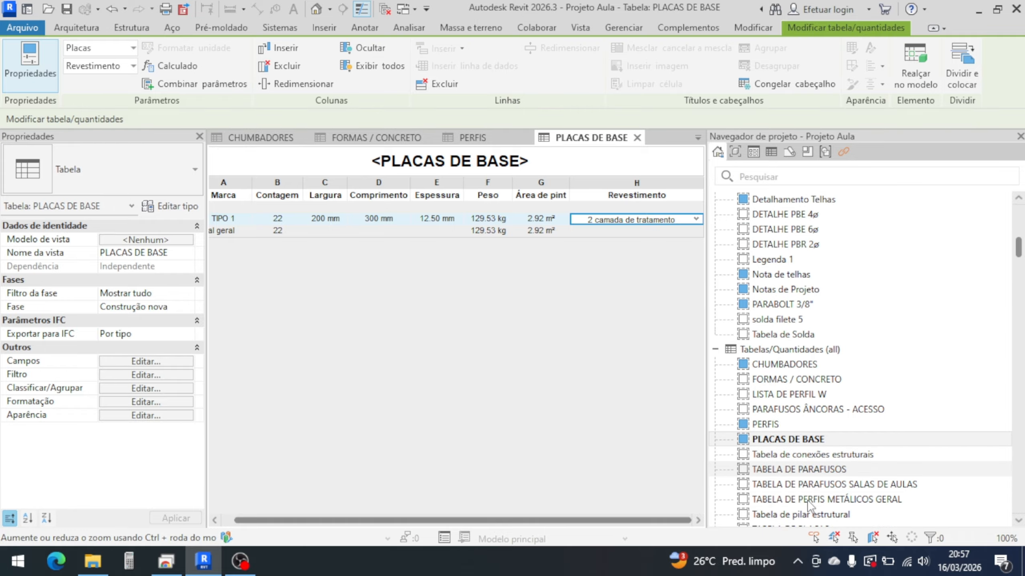
{"action": "scroll", "coordinate": [809, 504], "scroll_direction": "down", "scroll_amount": 2}
{"action": "left_click", "coordinate": [833, 425]}
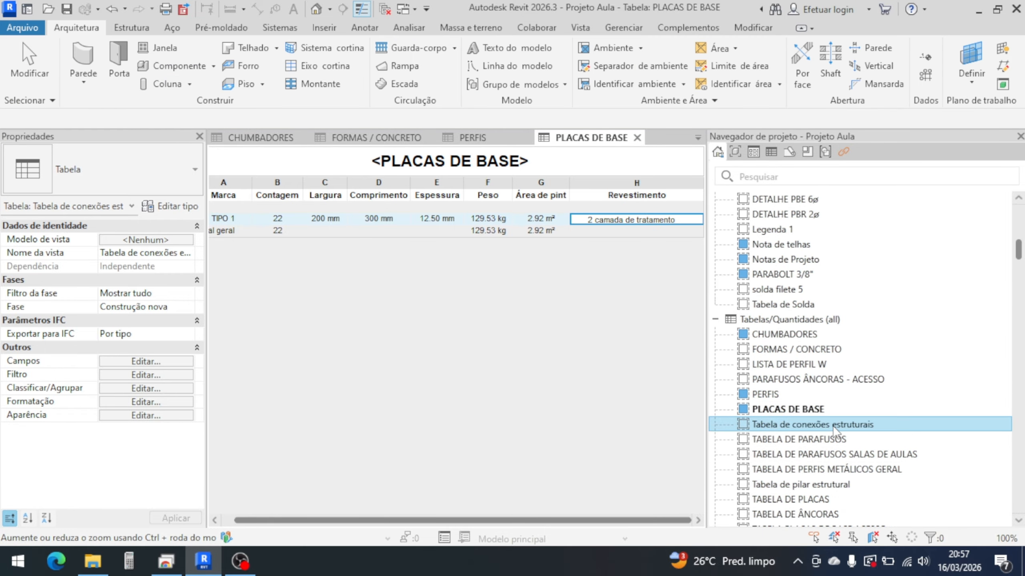
{"action": "double_click", "coordinate": [833, 426]}
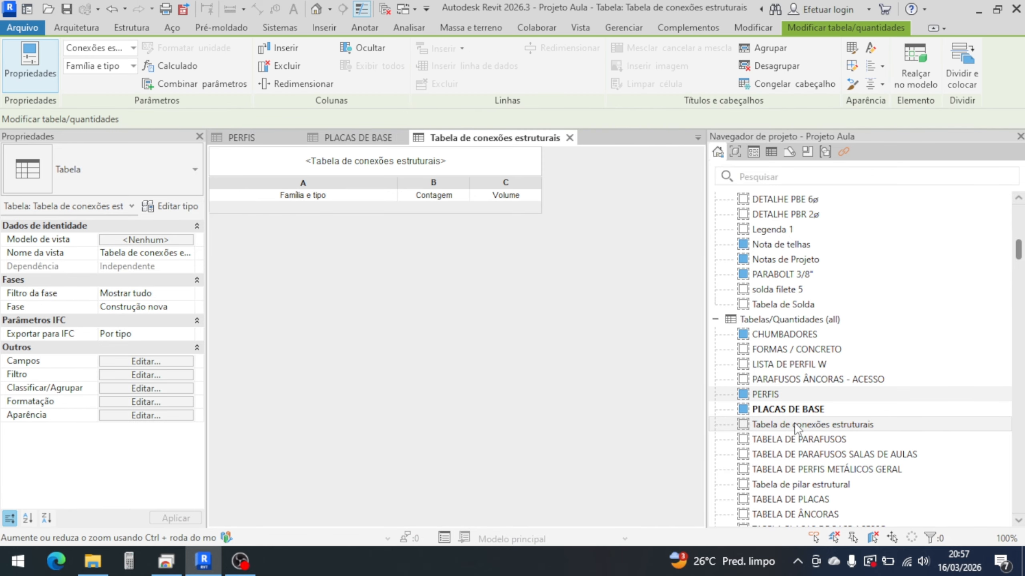
{"action": "left_click", "coordinate": [791, 439]}
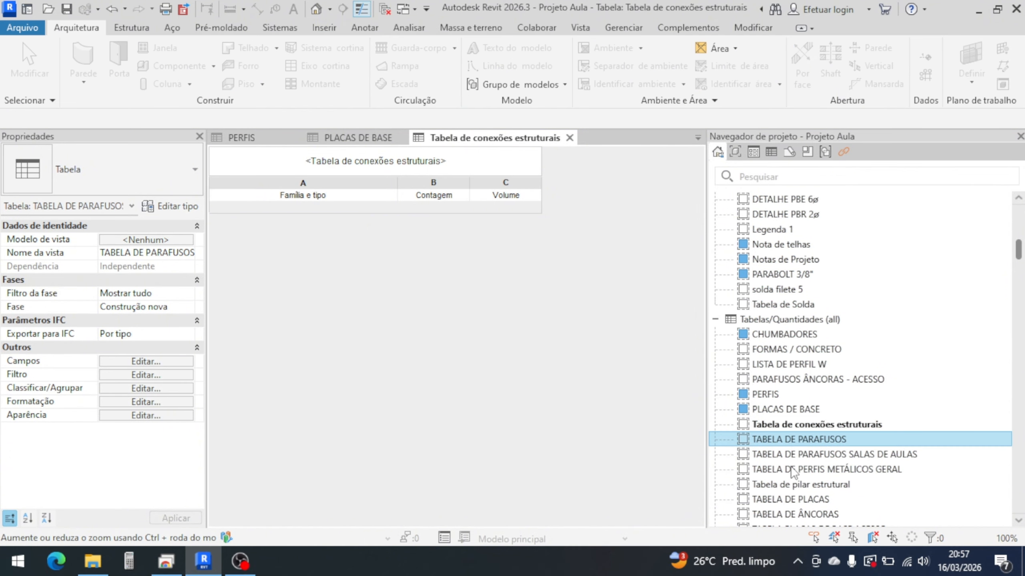
- Open sheet 01 - EST-DES-2026-R00 and examine its title block and approval stamp
{"action": "scroll", "coordinate": [791, 444], "scroll_direction": "down", "scroll_amount": 5}
{"action": "scroll", "coordinate": [797, 475], "scroll_direction": "down", "scroll_amount": 5}
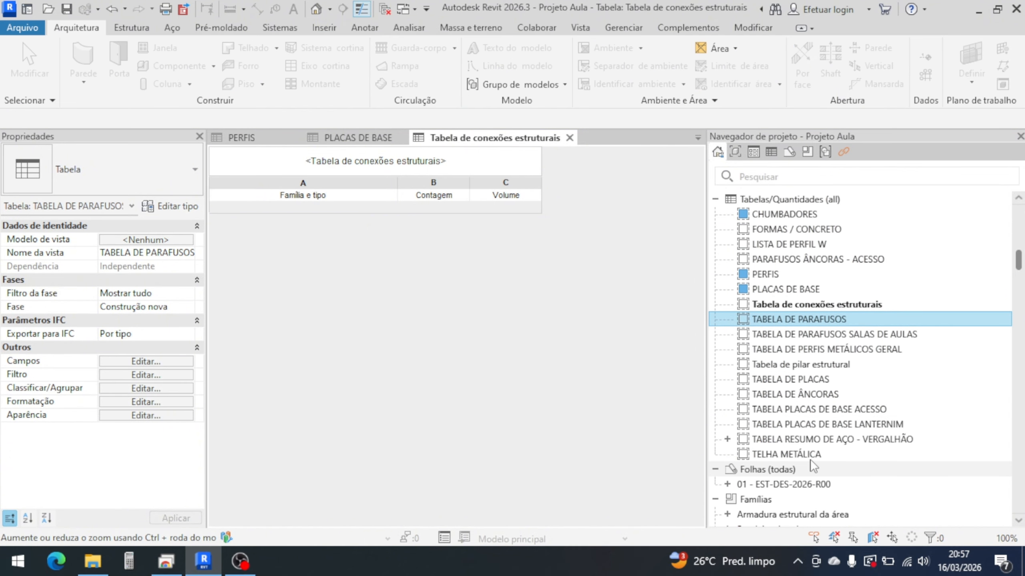
{"action": "left_click", "coordinate": [789, 455]}
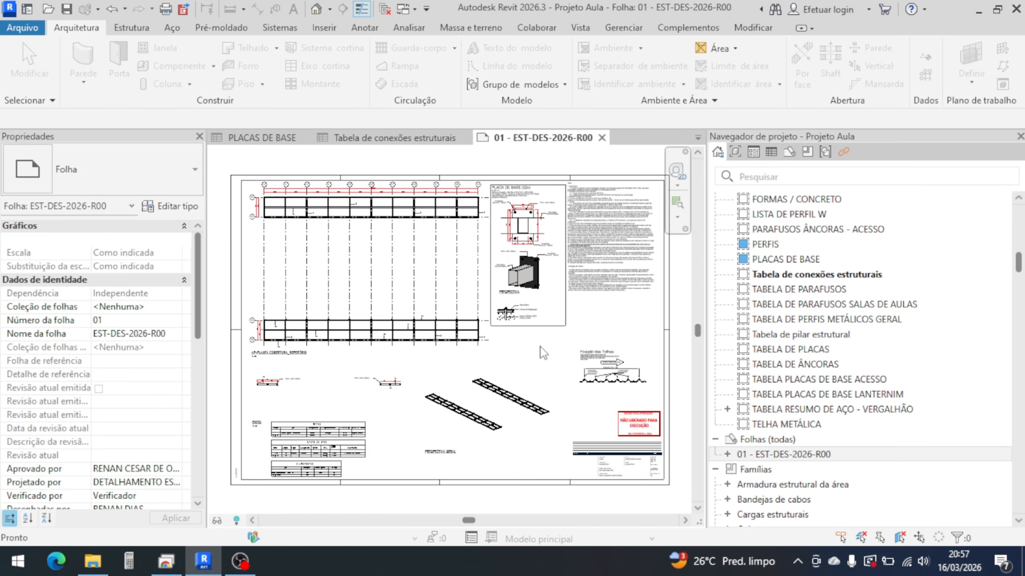
{"action": "scroll", "coordinate": [505, 320], "scroll_direction": "up", "scroll_amount": 5}
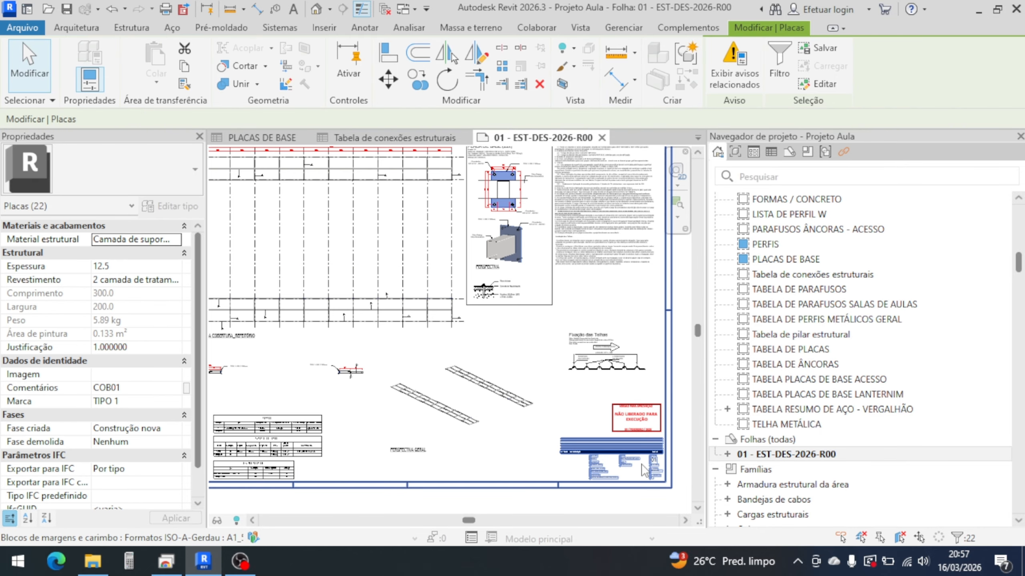
{"action": "scroll", "coordinate": [506, 320], "scroll_direction": "down", "scroll_amount": 5}
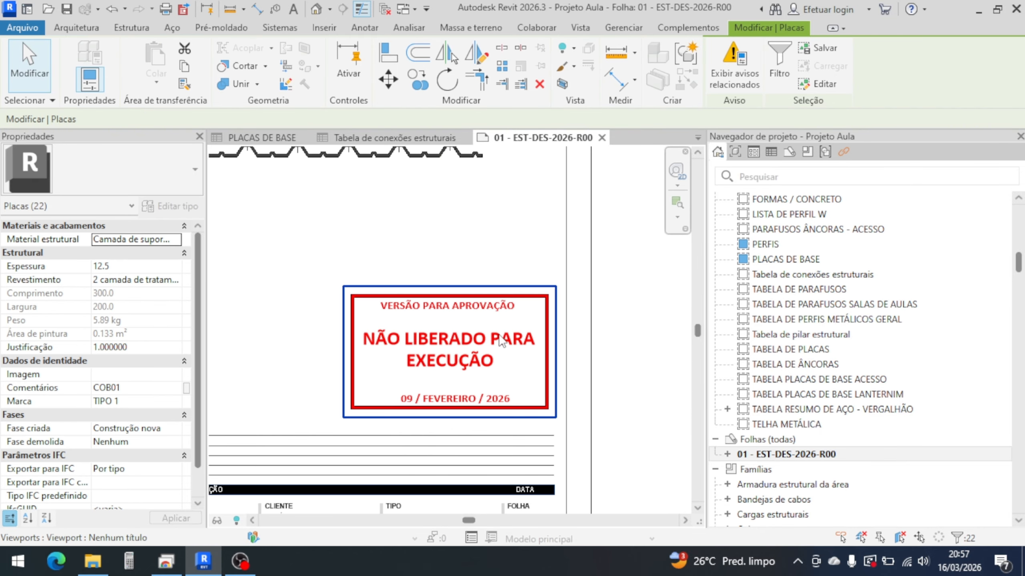
{"action": "scroll", "coordinate": [512, 355], "scroll_direction": "down", "scroll_amount": 1}
{"action": "scroll", "coordinate": [460, 280], "scroll_direction": "up", "scroll_amount": 1}
{"action": "scroll", "coordinate": [466, 247], "scroll_direction": "down", "scroll_amount": 1}
- Examine the tile fixing detail, project notes and base plate plan on the sheet
{"action": "middle_click_drag", "start_coordinate": [466, 246], "coordinate": [469, 364]}
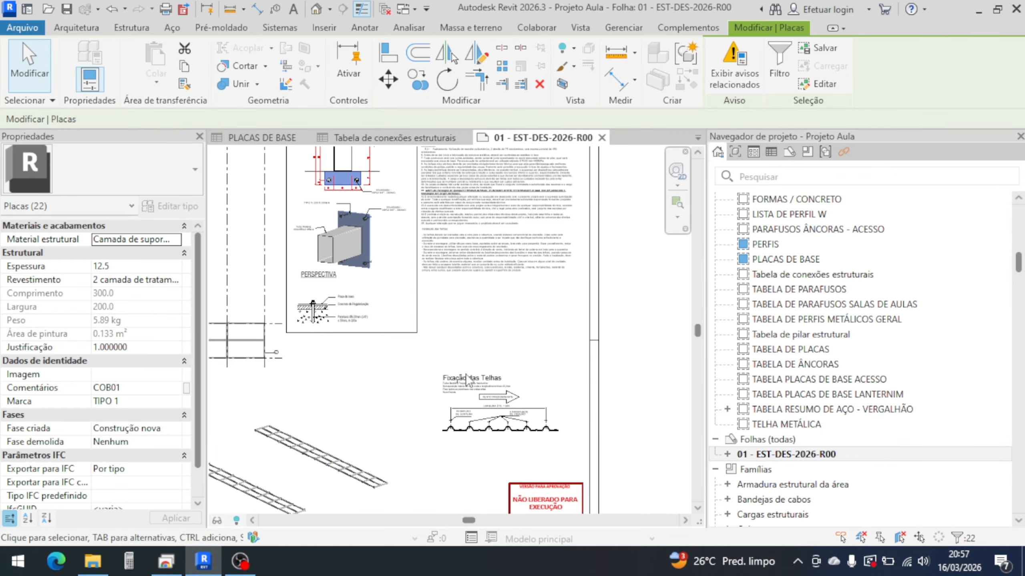
{"action": "scroll", "coordinate": [520, 204], "scroll_direction": "up", "scroll_amount": 1}
{"action": "middle_click_drag", "start_coordinate": [520, 204], "coordinate": [529, 310]}
{"action": "scroll", "coordinate": [516, 300], "scroll_direction": "up", "scroll_amount": 1}
{"action": "scroll", "coordinate": [529, 308], "scroll_direction": "down", "scroll_amount": 3}
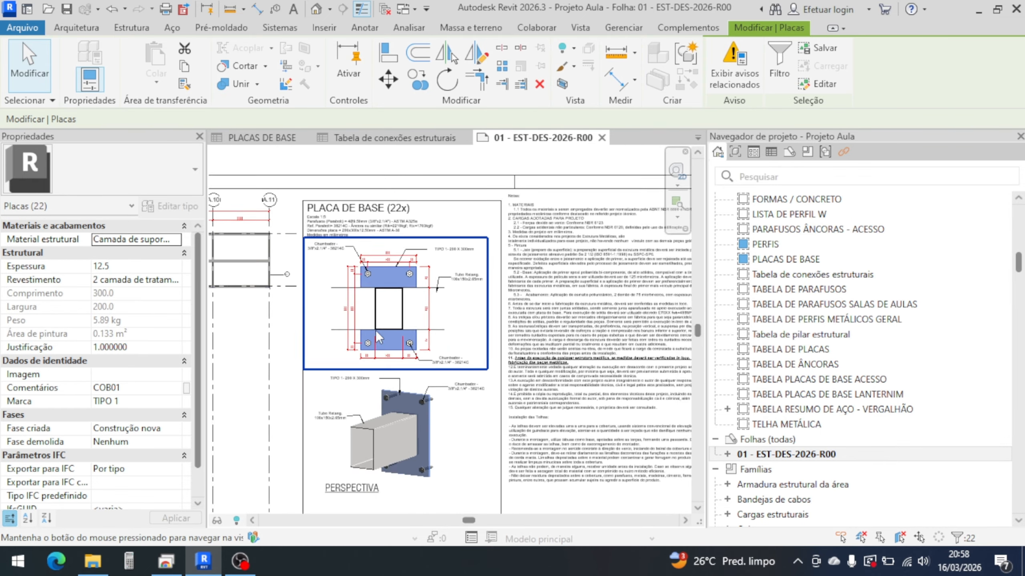
{"action": "middle_click_drag", "start_coordinate": [494, 413], "coordinate": [562, 296]}
{"action": "key", "text": "Escape"}
- Examine the anchor bolt section, plate dimensions and perspective within the sheet's base plate detail
{"action": "scroll", "coordinate": [560, 307], "scroll_direction": "down", "scroll_amount": 4}
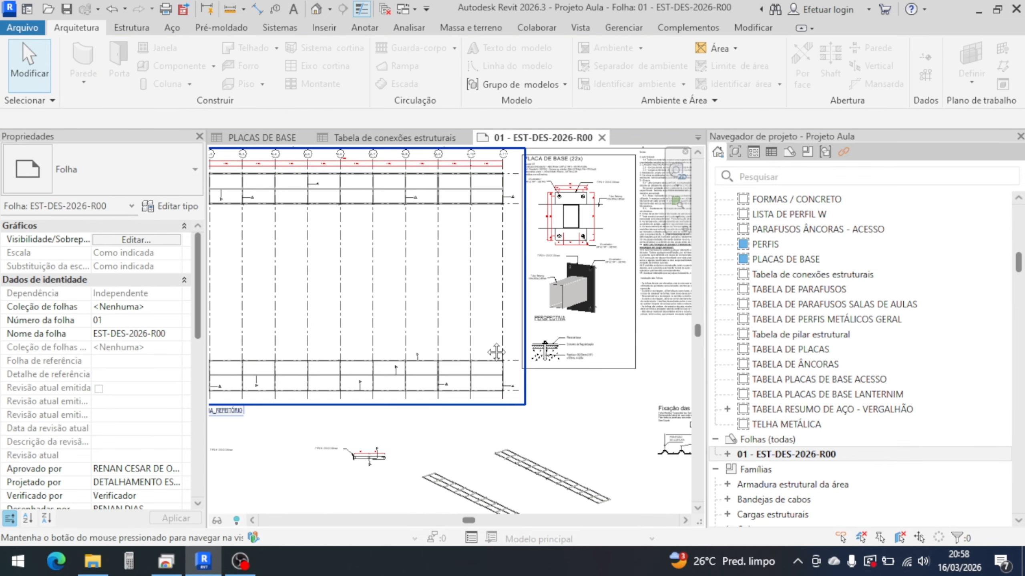
{"action": "scroll", "coordinate": [557, 316], "scroll_direction": "up", "scroll_amount": 3}
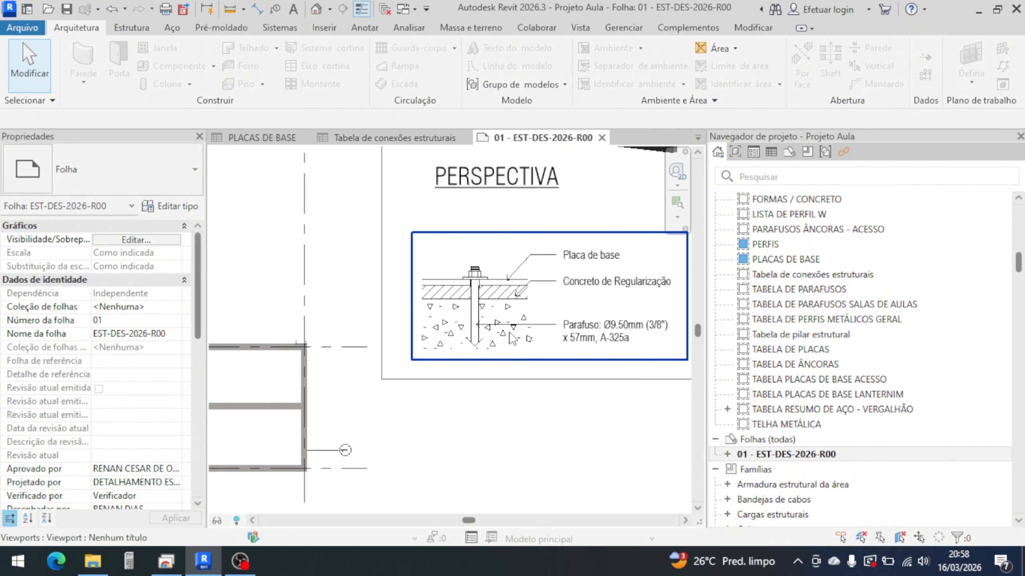
{"action": "scroll", "coordinate": [532, 258], "scroll_direction": "down", "scroll_amount": 4}
{"action": "scroll", "coordinate": [530, 241], "scroll_direction": "up", "scroll_amount": 5}
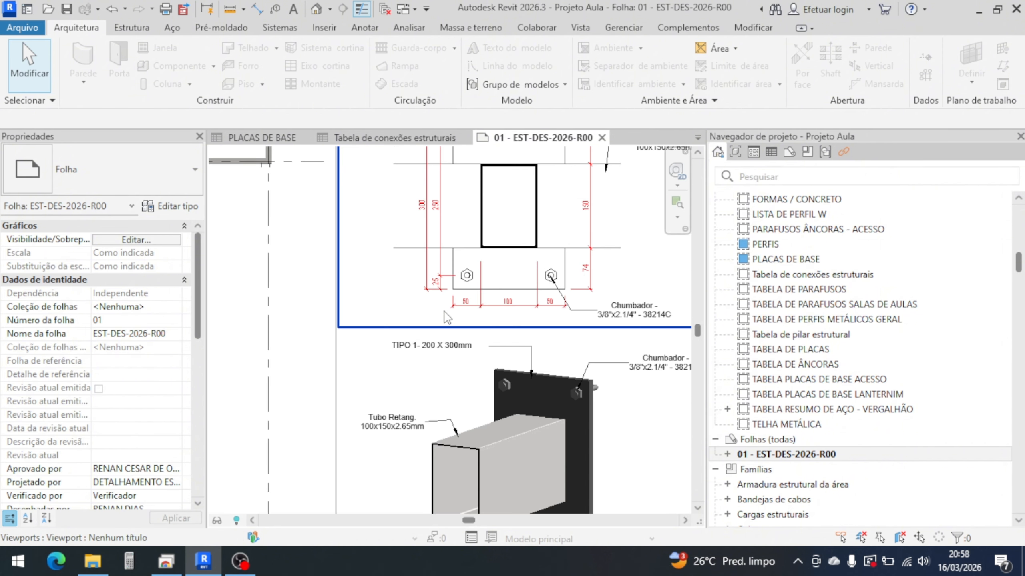
{"action": "scroll", "coordinate": [496, 380], "scroll_direction": "down", "scroll_amount": 2}
{"action": "middle_click_drag", "start_coordinate": [483, 429], "coordinate": [507, 347]}
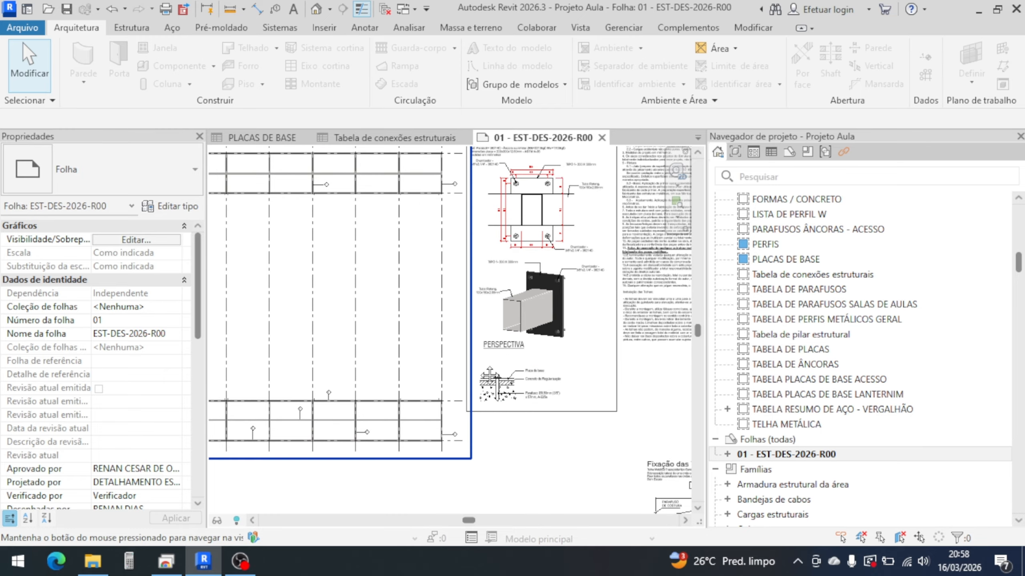
- Examine the roof plan, EIXOS elevation and the PERFIS, PLACAS DE BASE and CHUMBADORES tables placed on the sheet
{"action": "middle_click_drag", "start_coordinate": [283, 444], "coordinate": [486, 325]}
{"action": "middle_click_drag", "start_coordinate": [394, 386], "coordinate": [544, 324]}
{"action": "scroll", "coordinate": [330, 363], "scroll_direction": "up", "scroll_amount": 2}
{"action": "scroll", "coordinate": [519, 362], "scroll_direction": "down", "scroll_amount": 2}
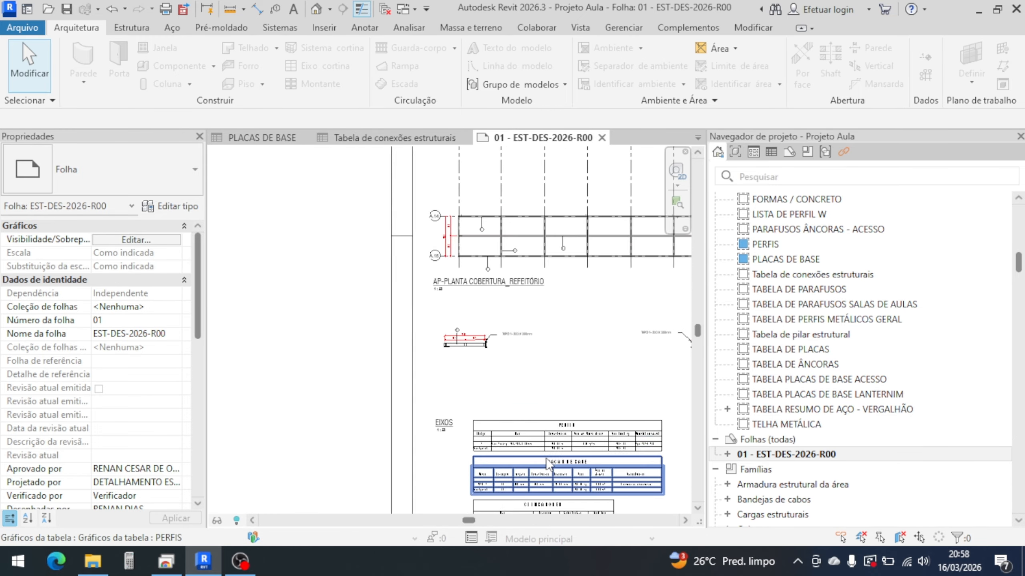
{"action": "middle_click_drag", "start_coordinate": [556, 474], "coordinate": [433, 359]}
{"action": "scroll", "coordinate": [407, 348], "scroll_direction": "up", "scroll_amount": 2}
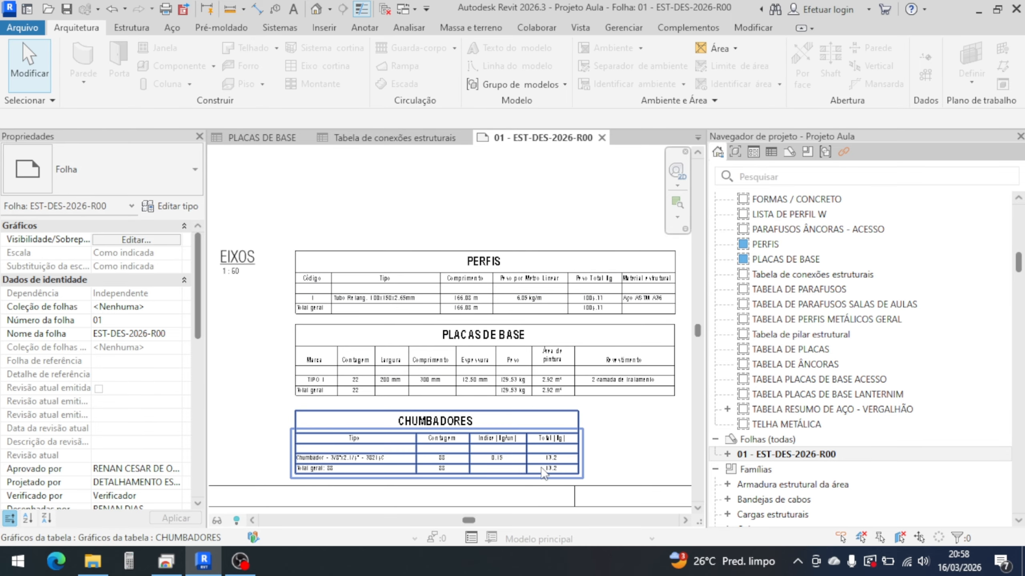
{"action": "middle_click_drag", "start_coordinate": [542, 468], "coordinate": [291, 407]}
- Examine the general perspective of the two roof frames and the sheet's overall layout
{"action": "scroll", "coordinate": [391, 396], "scroll_direction": "down", "scroll_amount": 2}
{"action": "middle_click_drag", "start_coordinate": [629, 297], "coordinate": [398, 325]}
{"action": "scroll", "coordinate": [389, 322], "scroll_direction": "up", "scroll_amount": 2}
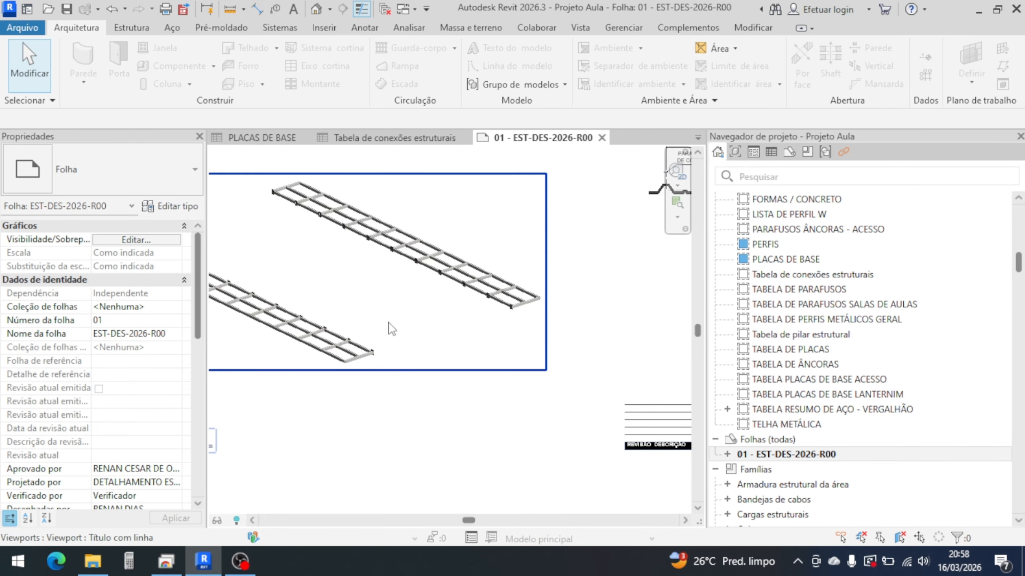
{"action": "scroll", "coordinate": [380, 327], "scroll_direction": "down", "scroll_amount": 2}
{"action": "middle_click_drag", "start_coordinate": [532, 331], "coordinate": [523, 400]}
{"action": "scroll", "coordinate": [535, 389], "scroll_direction": "down", "scroll_amount": 2}
{"action": "middle_click_drag", "start_coordinate": [316, 285], "coordinate": [461, 295]}
- Open the {3D} view and select the long rectangular tube beam at the end of the roof frame
{"action": "scroll", "coordinate": [807, 285], "scroll_direction": "up", "scroll_amount": 15}
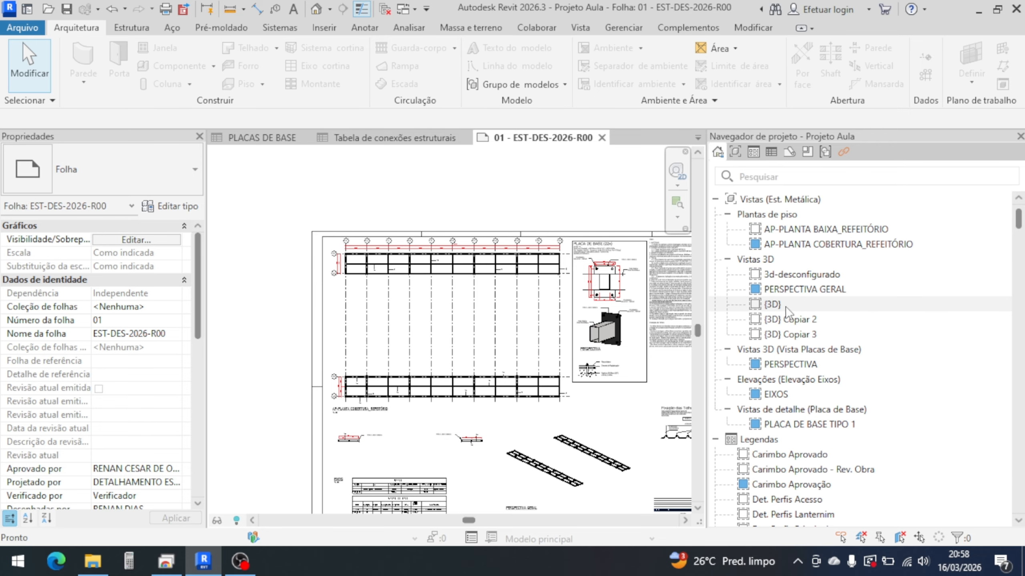
{"action": "double_click", "coordinate": [773, 304]}
{"action": "middle_click_drag", "start_coordinate": [686, 454], "coordinate": [446, 375]}
{"action": "scroll", "coordinate": [412, 382], "scroll_direction": "up", "scroll_amount": 6}
{"action": "left_click", "coordinate": [412, 386]}
- Examine the loaded structural framing families and profile types available for the selected beam, then clear the selection
{"action": "left_click", "coordinate": [150, 183]}
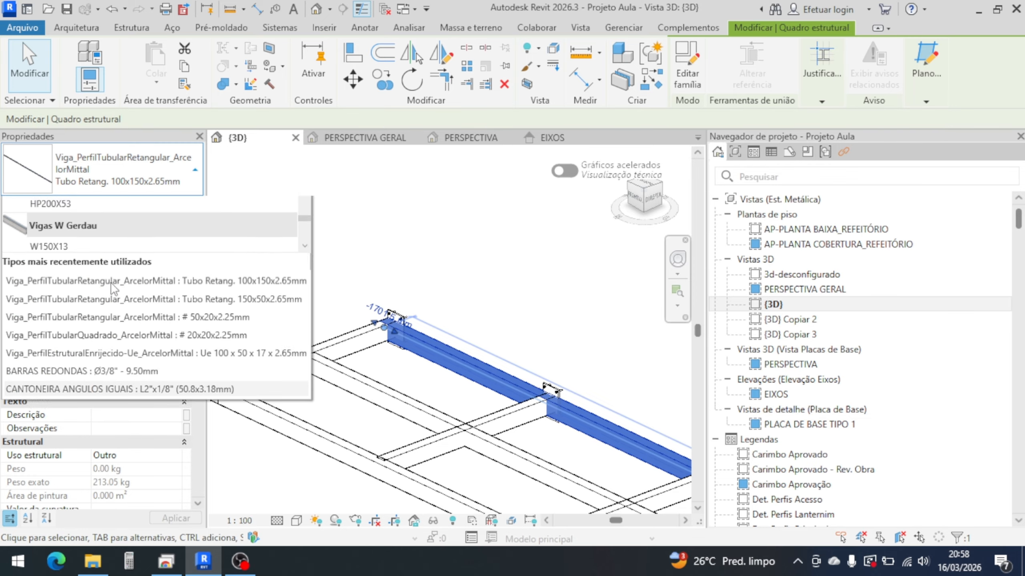
{"action": "scroll", "coordinate": [122, 301], "scroll_direction": "up", "scroll_amount": 5}
{"action": "scroll", "coordinate": [122, 301], "scroll_direction": "up", "scroll_amount": 5}
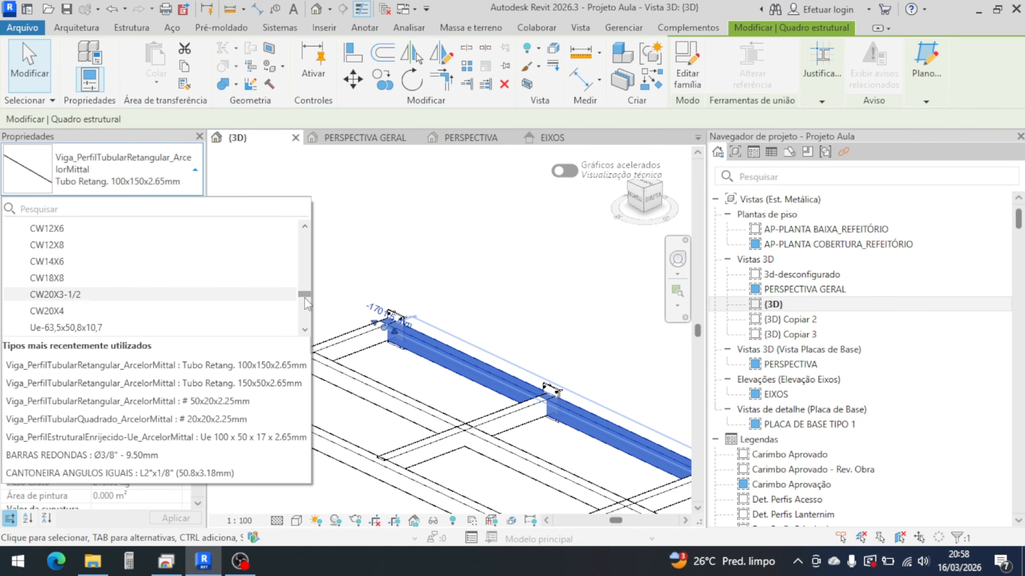
{"action": "left_click_drag", "start_coordinate": [304, 297], "coordinate": [306, 230]}
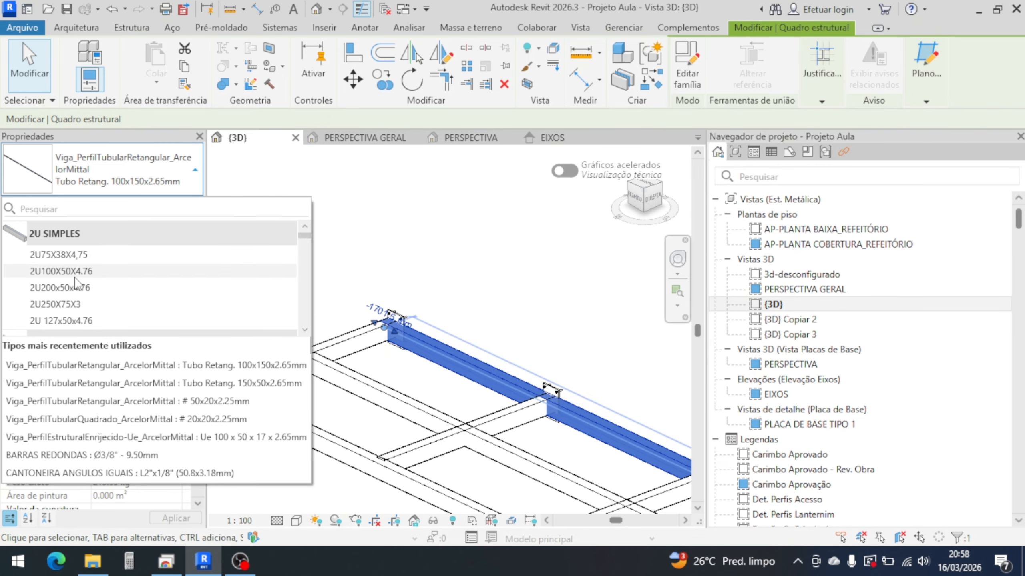
{"action": "scroll", "coordinate": [75, 274], "scroll_direction": "down", "scroll_amount": 3}
{"action": "scroll", "coordinate": [80, 274], "scroll_direction": "up", "scroll_amount": 1}
{"action": "scroll", "coordinate": [85, 278], "scroll_direction": "down", "scroll_amount": 10}
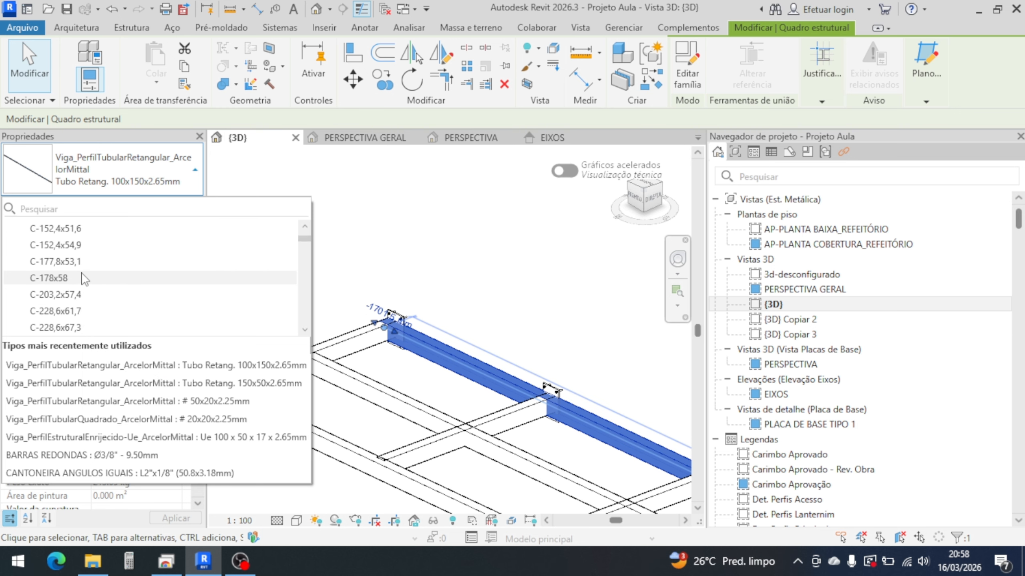
{"action": "scroll", "coordinate": [86, 270], "scroll_direction": "down", "scroll_amount": 1}
{"action": "scroll", "coordinate": [86, 270], "scroll_direction": "up", "scroll_amount": 1}
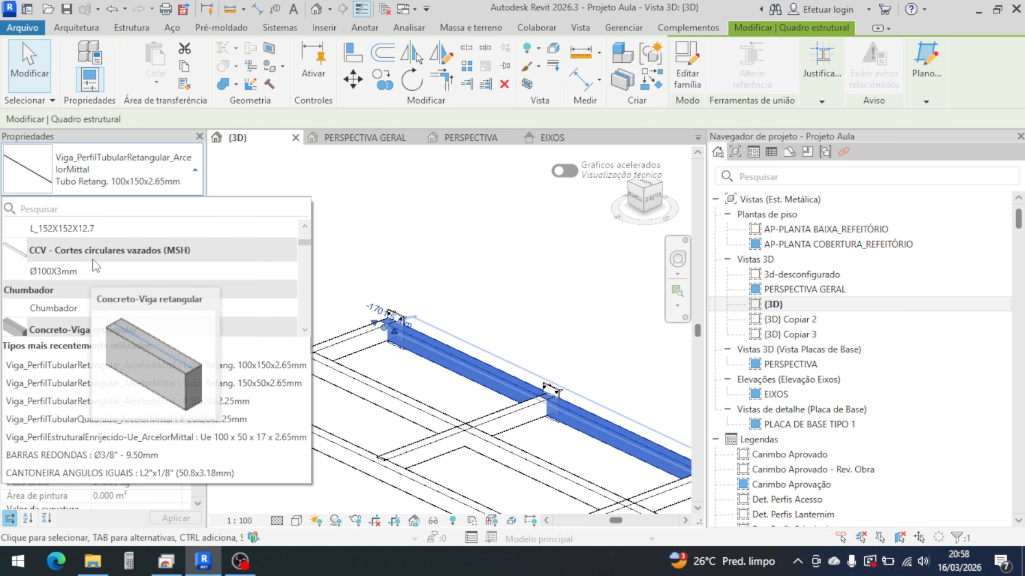
{"action": "scroll", "coordinate": [119, 279], "scroll_direction": "down", "scroll_amount": 2}
{"action": "scroll", "coordinate": [109, 287], "scroll_direction": "up", "scroll_amount": 1}
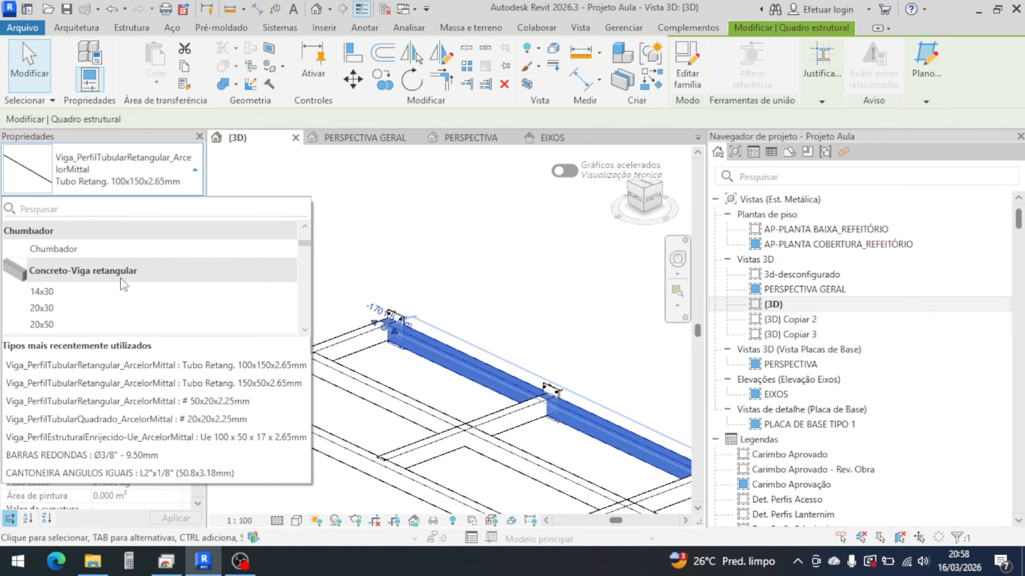
{"action": "scroll", "coordinate": [104, 291], "scroll_direction": "down", "scroll_amount": 1}
{"action": "scroll", "coordinate": [104, 291], "scroll_direction": "down", "scroll_amount": 4}
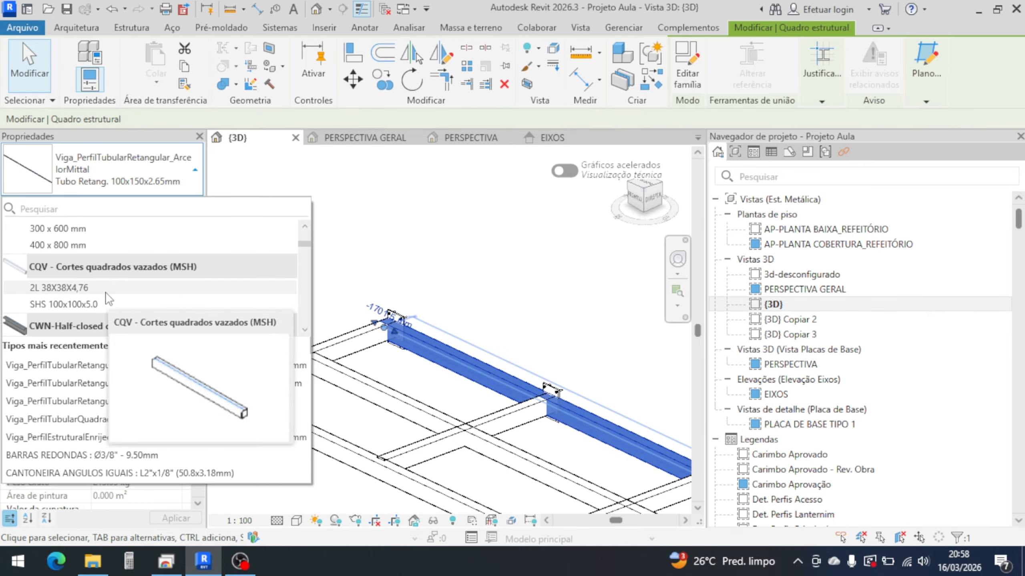
{"action": "scroll", "coordinate": [109, 291], "scroll_direction": "down", "scroll_amount": 6}
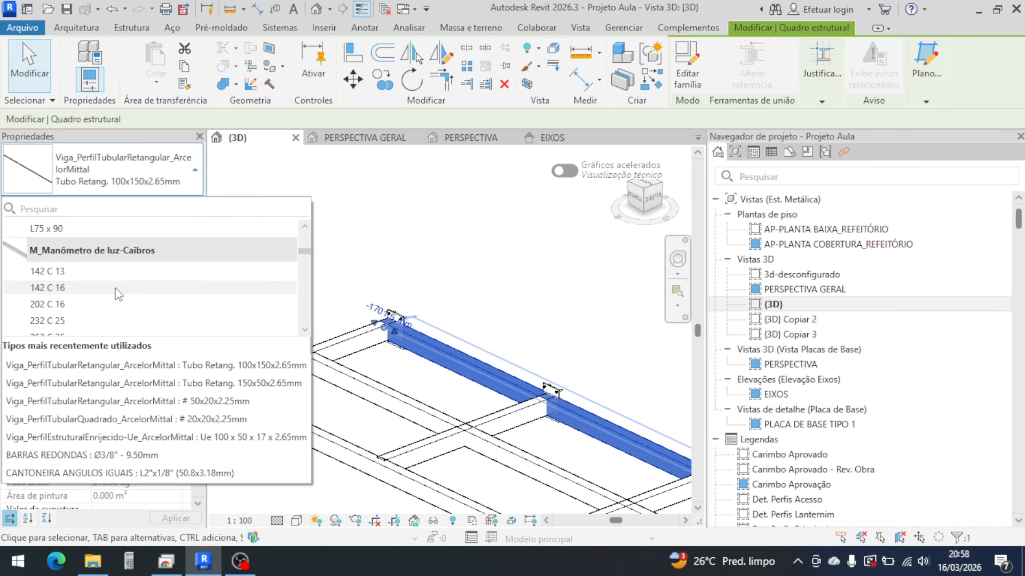
{"action": "scroll", "coordinate": [117, 289], "scroll_direction": "down", "scroll_amount": 10}
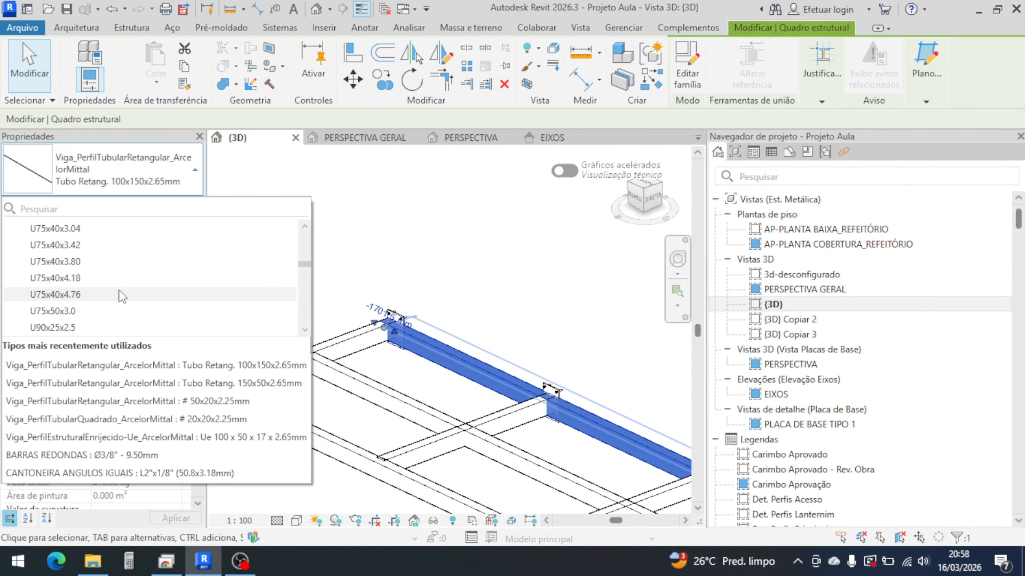
{"action": "scroll", "coordinate": [294, 280], "scroll_direction": "down", "scroll_amount": 2}
{"action": "mouse_move", "coordinate": [304, 277]}
{"action": "left_mouse_down"}
{"action": "mouse_move", "coordinate": [303, 330]}
{"action": "mouse_move", "coordinate": [306, 296]}
{"action": "left_mouse_up"}
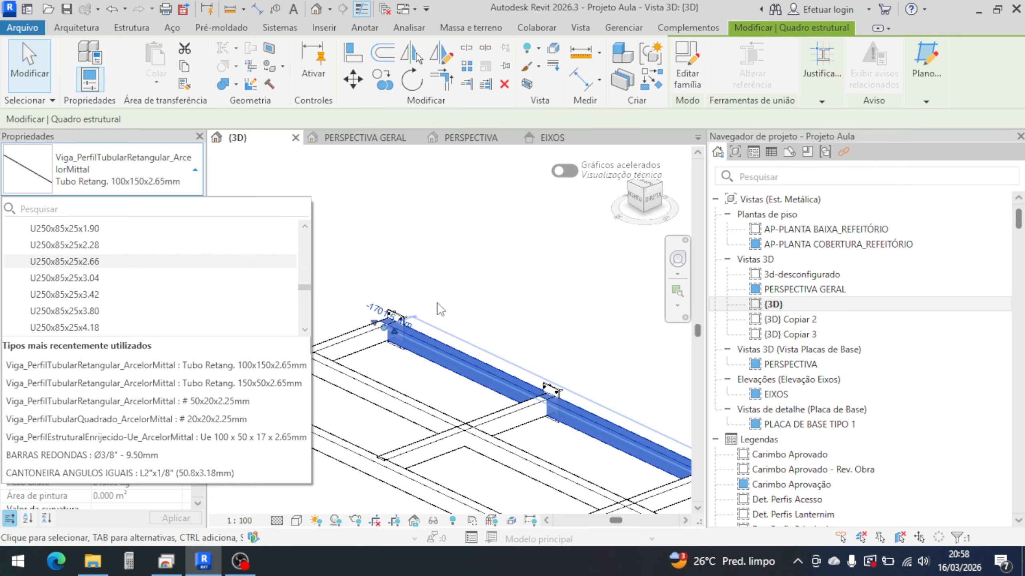
{"action": "left_click", "coordinate": [464, 267]}
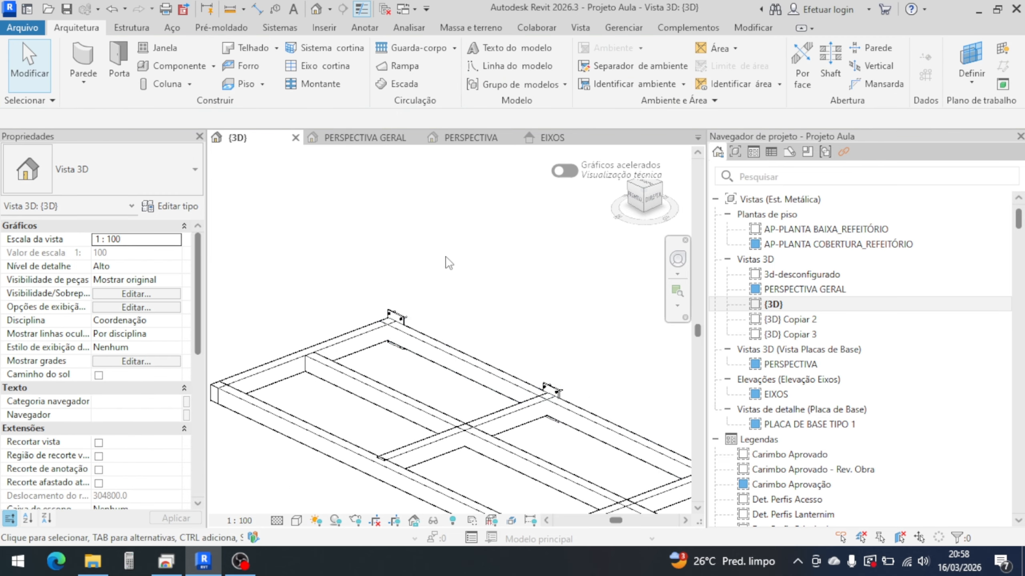
- Inspect the base plate at the roof frame's corner and the anchor types available for its outer anchor bolt
{"action": "scroll", "coordinate": [420, 313], "scroll_direction": "up", "scroll_amount": 2}
{"action": "left_click", "coordinate": [400, 318]}
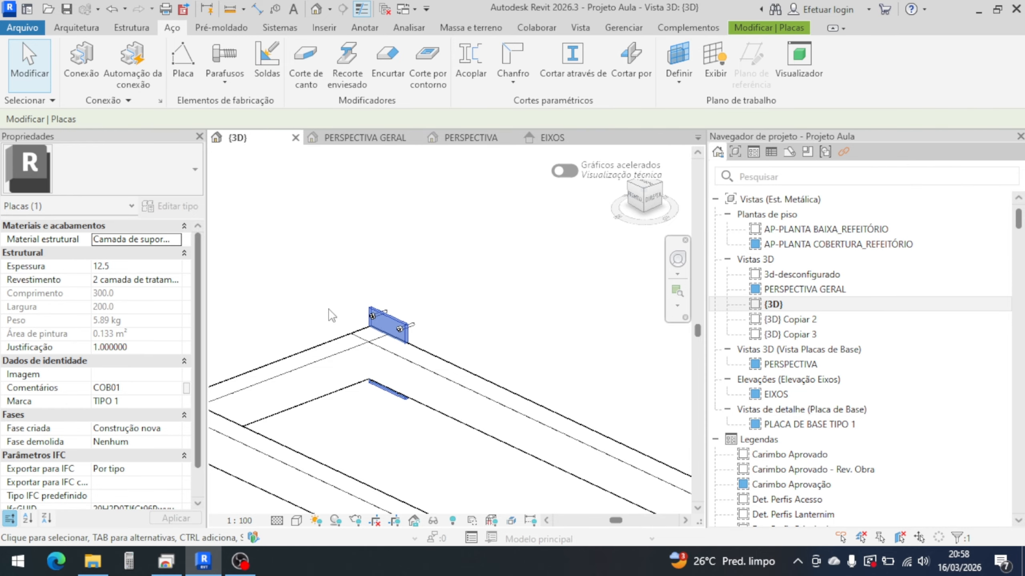
{"action": "left_click", "coordinate": [411, 325]}
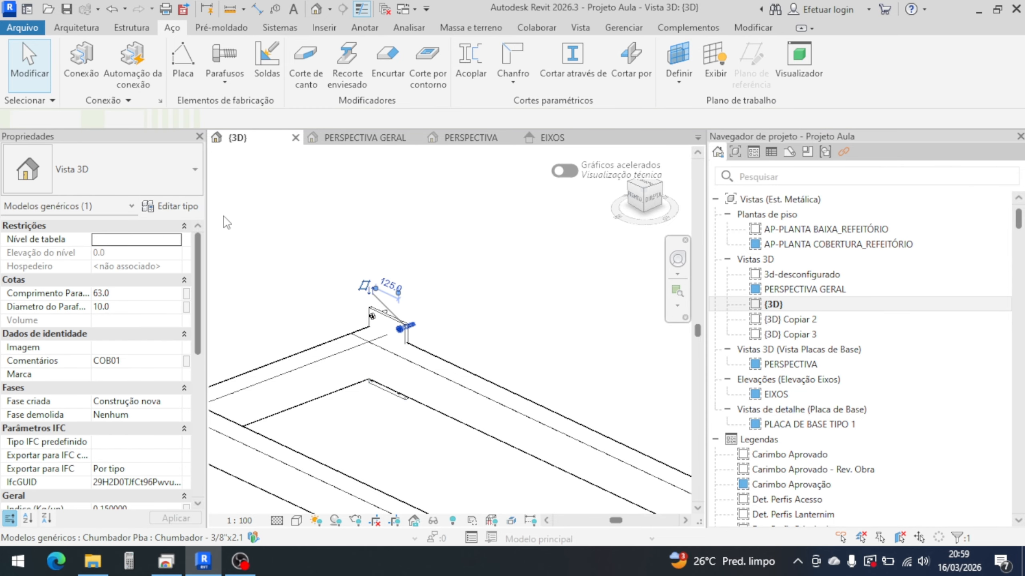
{"action": "left_click", "coordinate": [141, 184]}
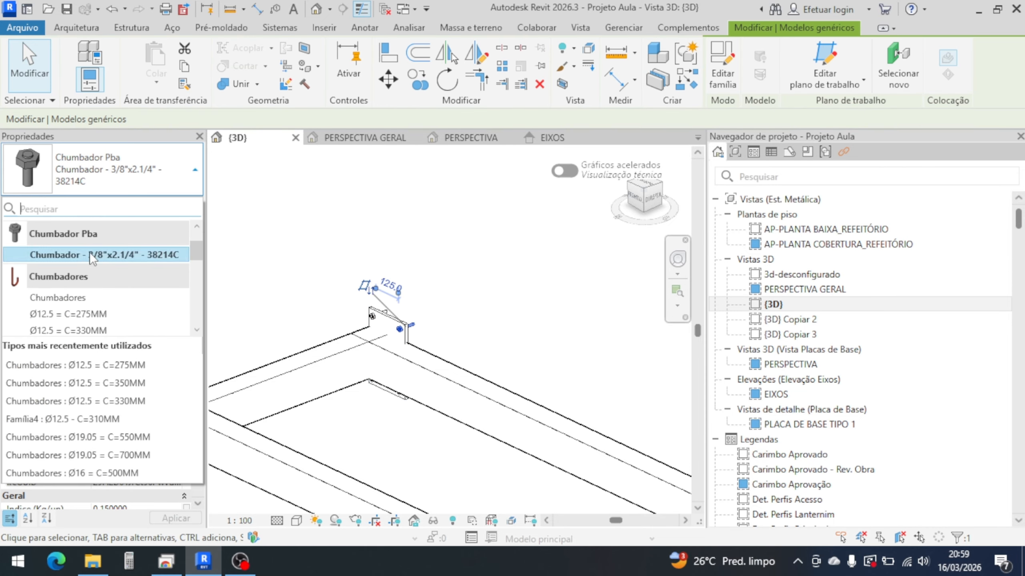
- Try a length of 630 and a diameter of 22 on the base plate's outer anchor bolt
{"action": "left_click", "coordinate": [329, 252]}
{"action": "left_click", "coordinate": [412, 325]}
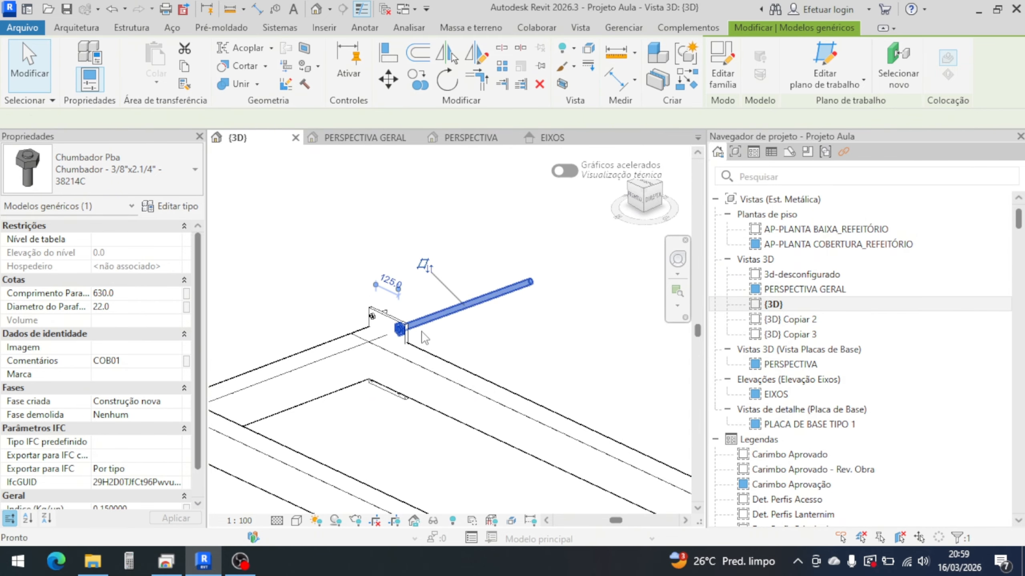
{"action": "key", "text": "Escape"}
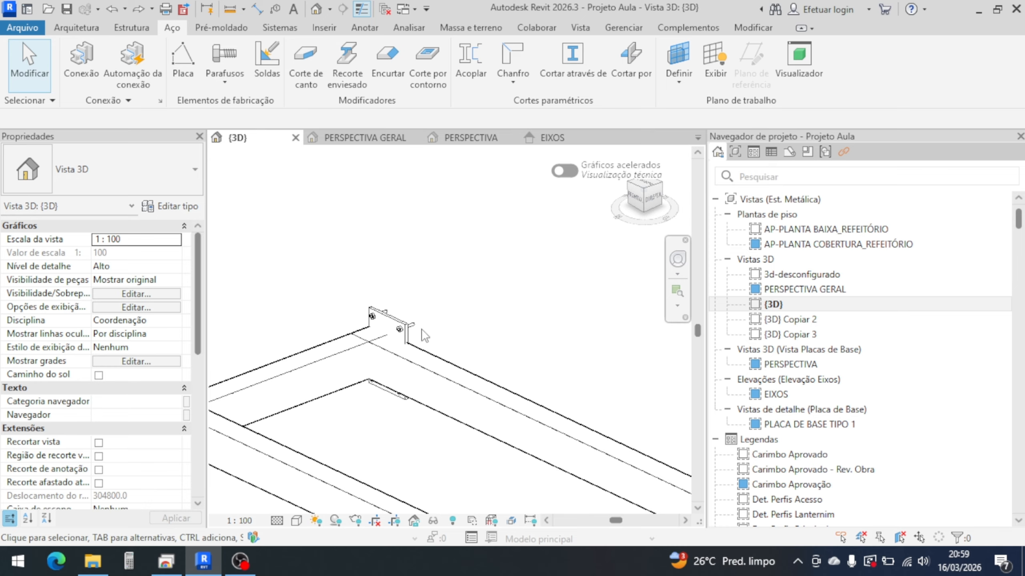
- Swap the outer anchor bolt to the hooked Chumbadores type Ø12.5 = C=275MM and then to Ø19.05 = C=700MM
{"action": "left_click", "coordinate": [419, 333]}
{"action": "left_click", "coordinate": [113, 168]}
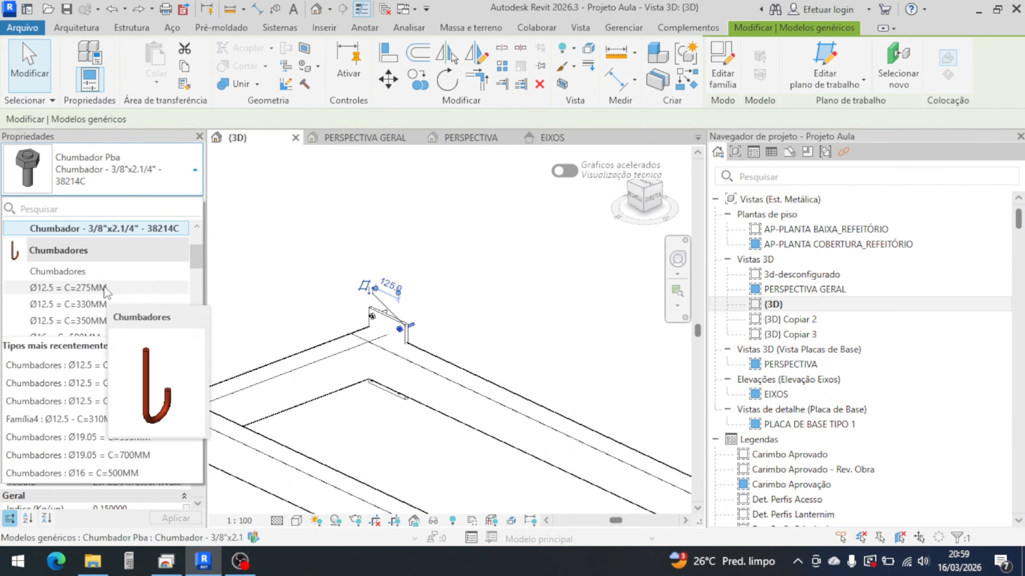
{"action": "left_click", "coordinate": [69, 287]}
{"action": "scroll", "coordinate": [426, 329], "scroll_direction": "up", "scroll_amount": 5}
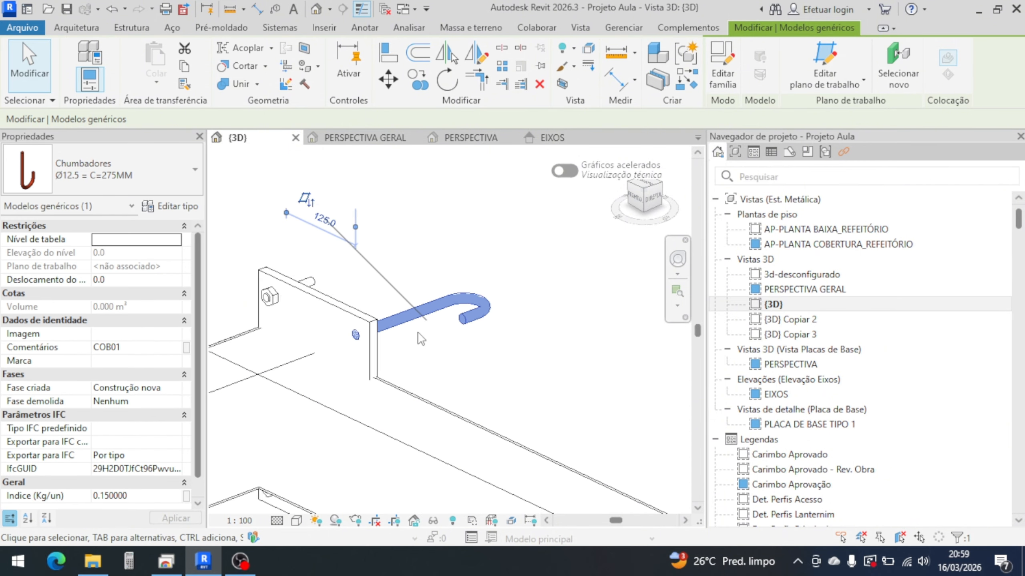
{"action": "left_click", "coordinate": [73, 176]}
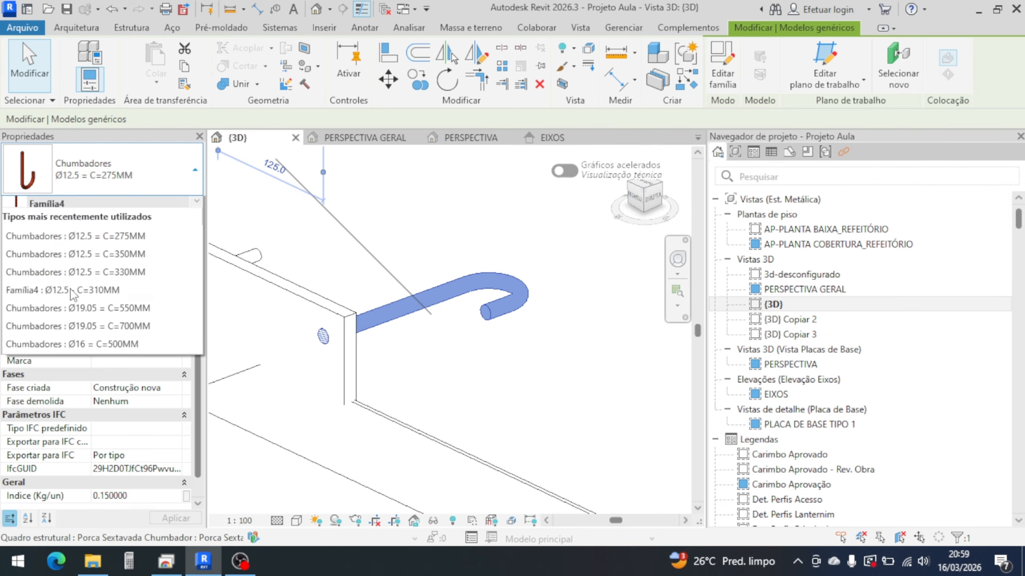
{"action": "key", "text": "Escape"}
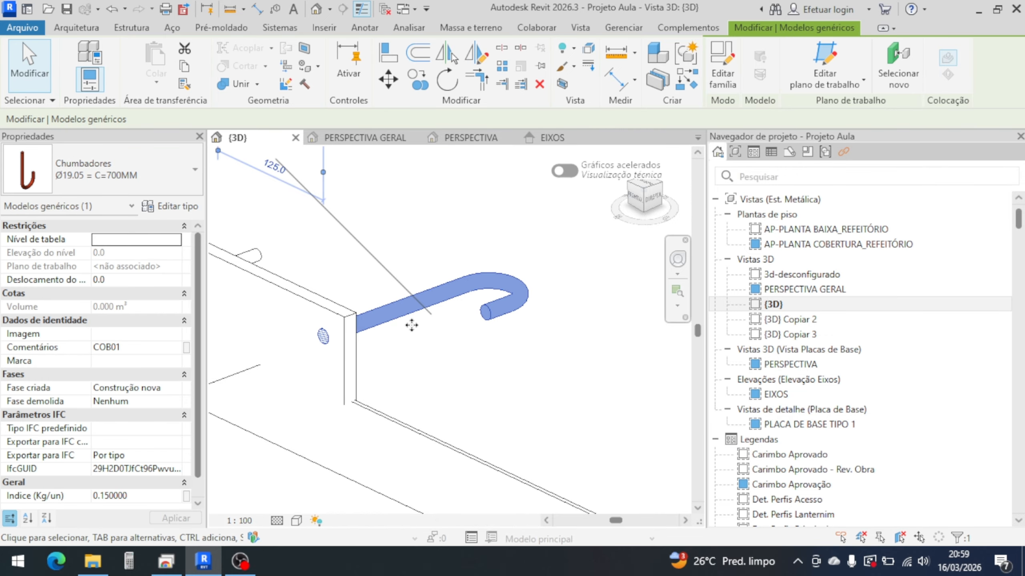
{"action": "scroll", "coordinate": [412, 316], "scroll_direction": "down", "scroll_amount": 3}
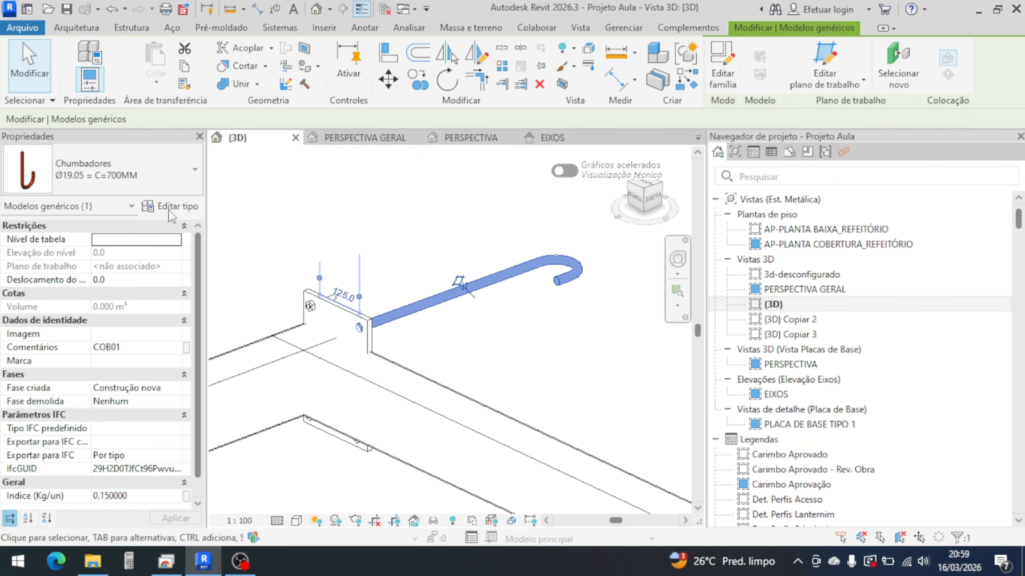
- Browse the loaded generic model families and change the hooked anchor to Chumbador Pba, type Chumbador - 3/8"x2.1/4" - 38214C
{"action": "left_click", "coordinate": [134, 172]}
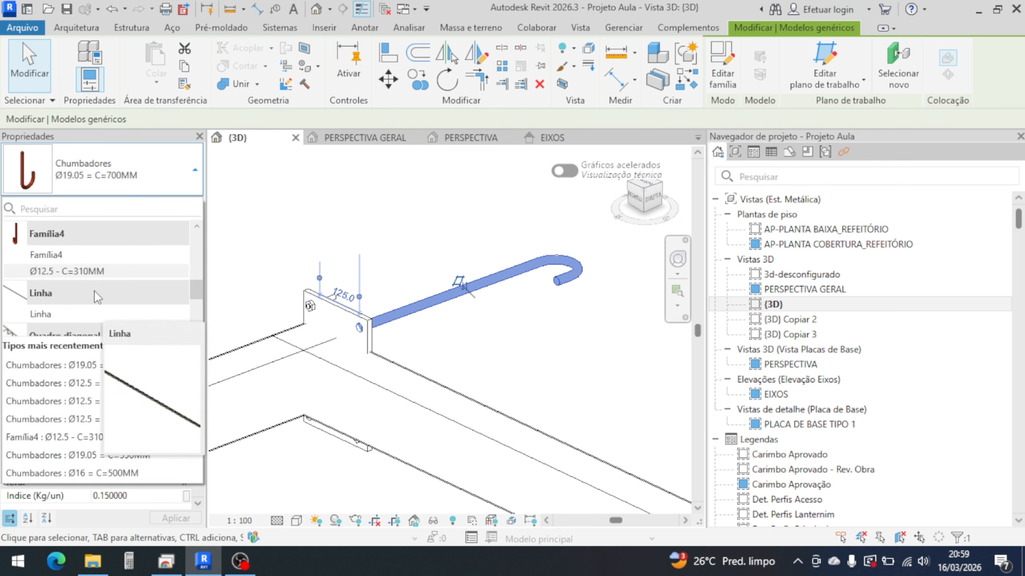
{"action": "scroll", "coordinate": [94, 290], "scroll_direction": "down", "scroll_amount": 1}
{"action": "scroll", "coordinate": [101, 300], "scroll_direction": "down", "scroll_amount": 1}
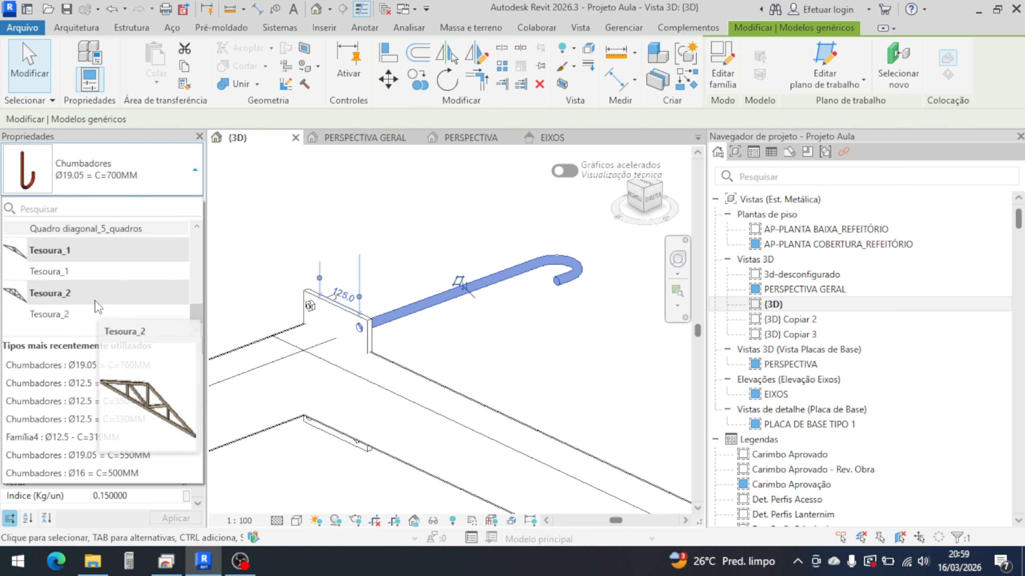
{"action": "scroll", "coordinate": [97, 302], "scroll_direction": "up", "scroll_amount": 10}
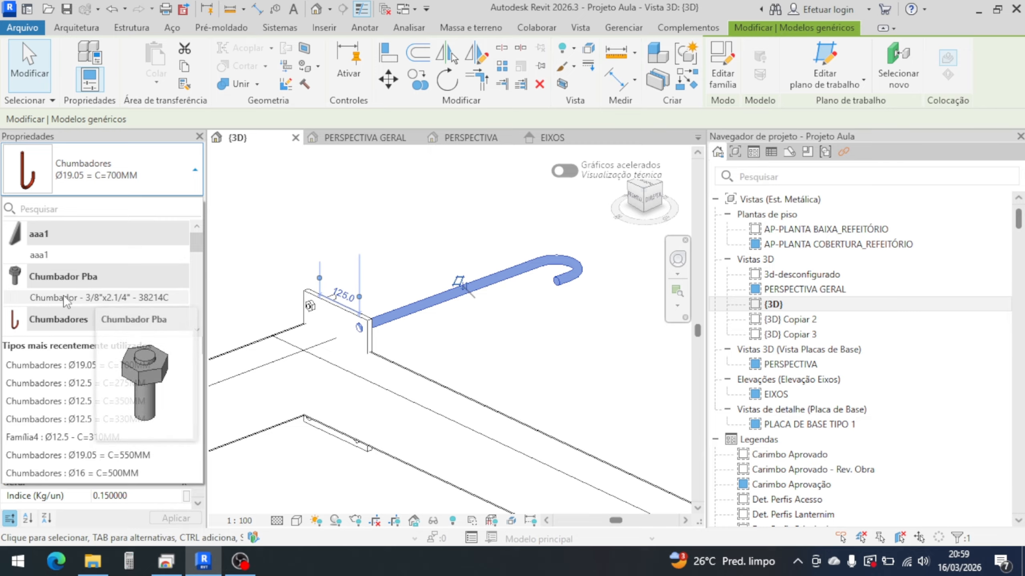
{"action": "mouse_move", "coordinate": [52, 253]}
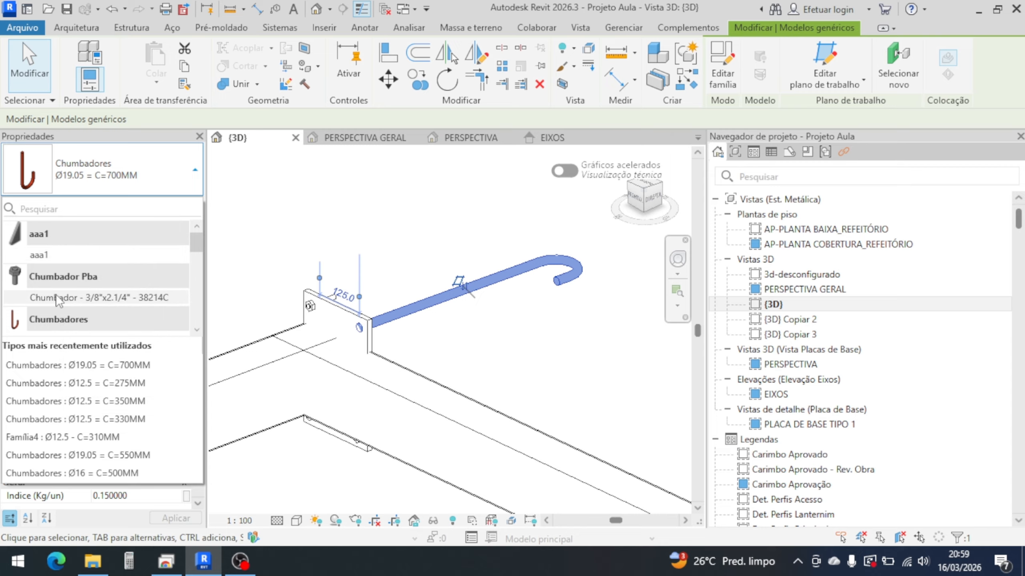
{"action": "scroll", "coordinate": [52, 301], "scroll_direction": "down", "scroll_amount": 2}
{"action": "left_click", "coordinate": [80, 232]}
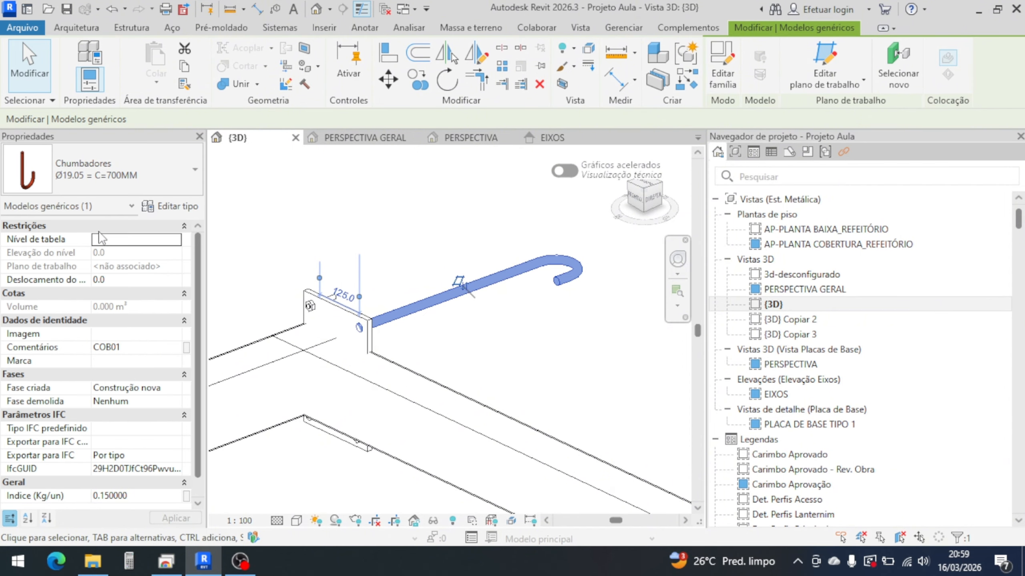
- Set the outer anchor bolt's length to 63 to match the other bolt on the plate, and clear the selection
{"action": "scroll", "coordinate": [348, 329], "scroll_direction": "up", "scroll_amount": 2}
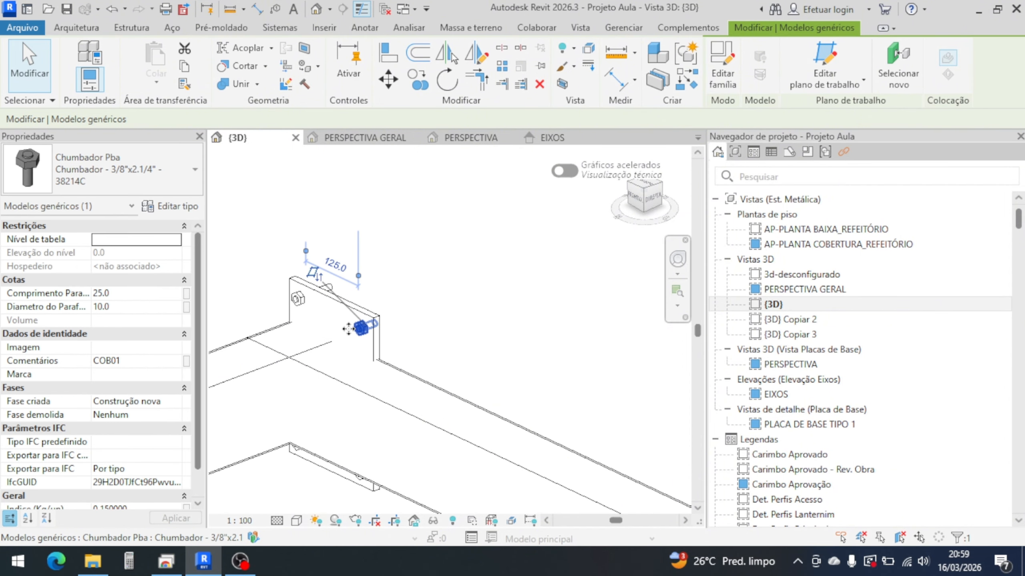
{"action": "scroll", "coordinate": [345, 340], "scroll_direction": "up", "scroll_amount": 2}
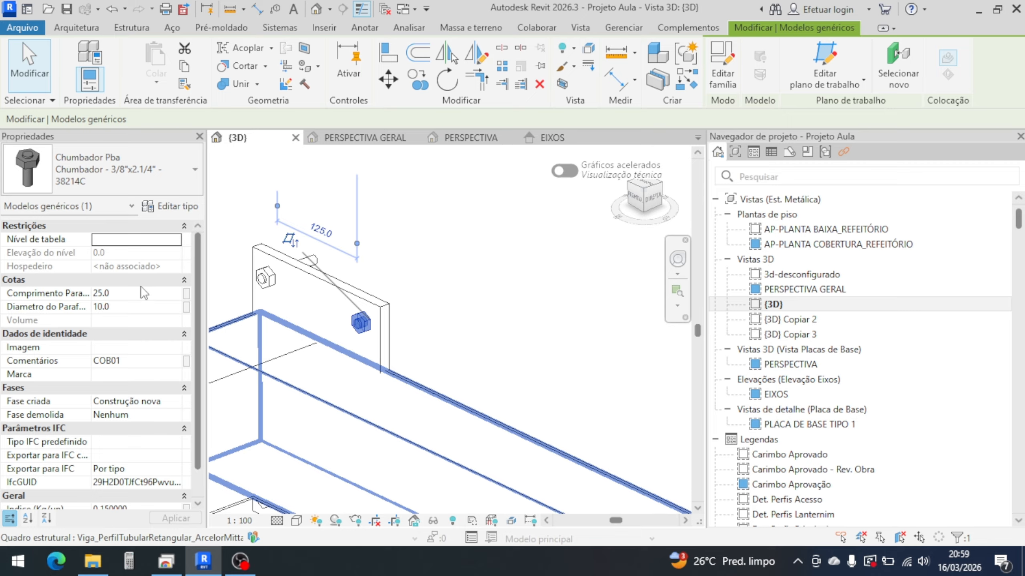
{"action": "left_click", "coordinate": [271, 280]}
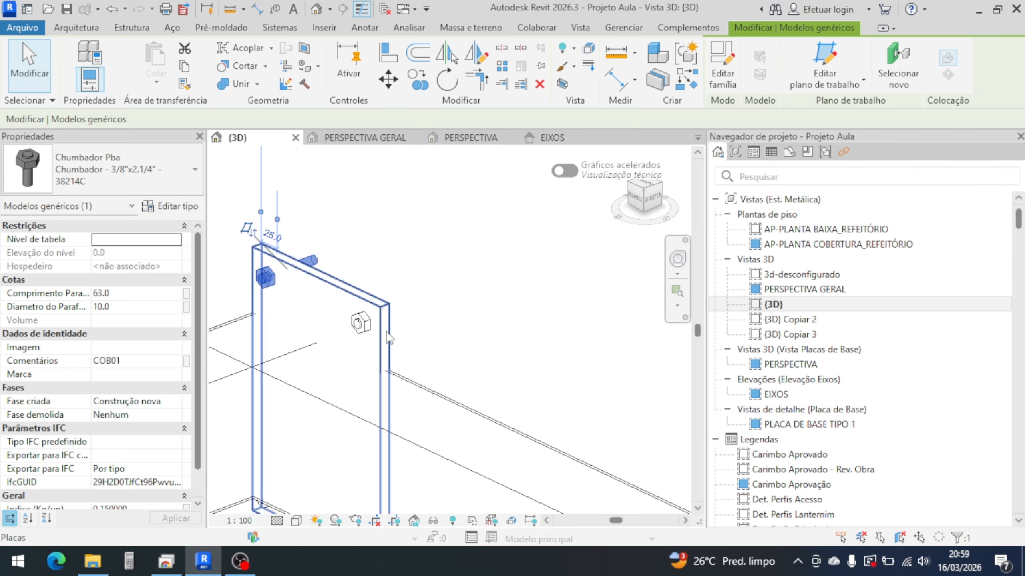
{"action": "left_click", "coordinate": [361, 326]}
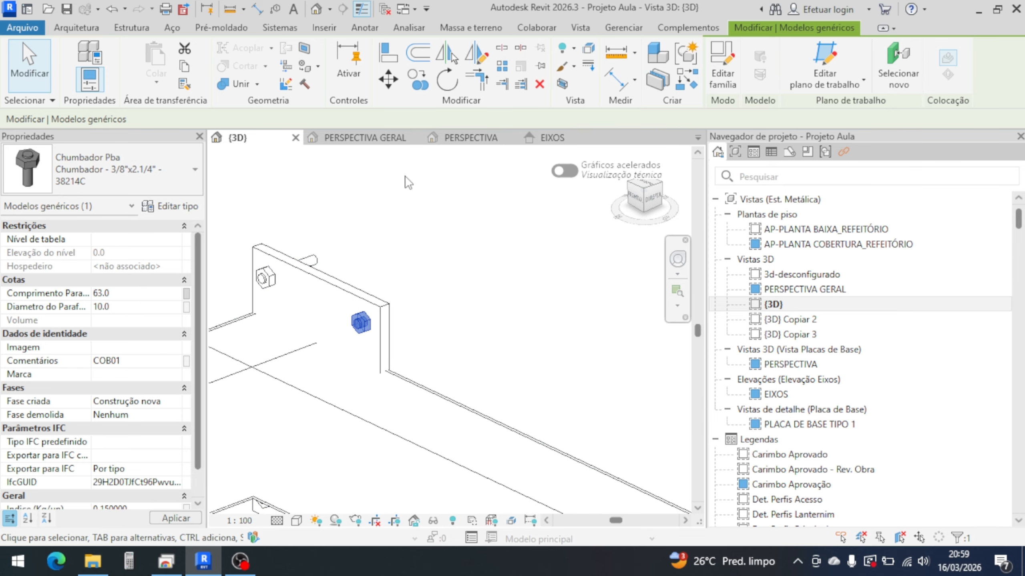
{"action": "left_click", "coordinate": [436, 295]}
- Examine the two roof frames on their grid in the 3D view and the legends and schedules prepared in the project
{"action": "scroll", "coordinate": [430, 287], "scroll_direction": "down", "scroll_amount": 6}
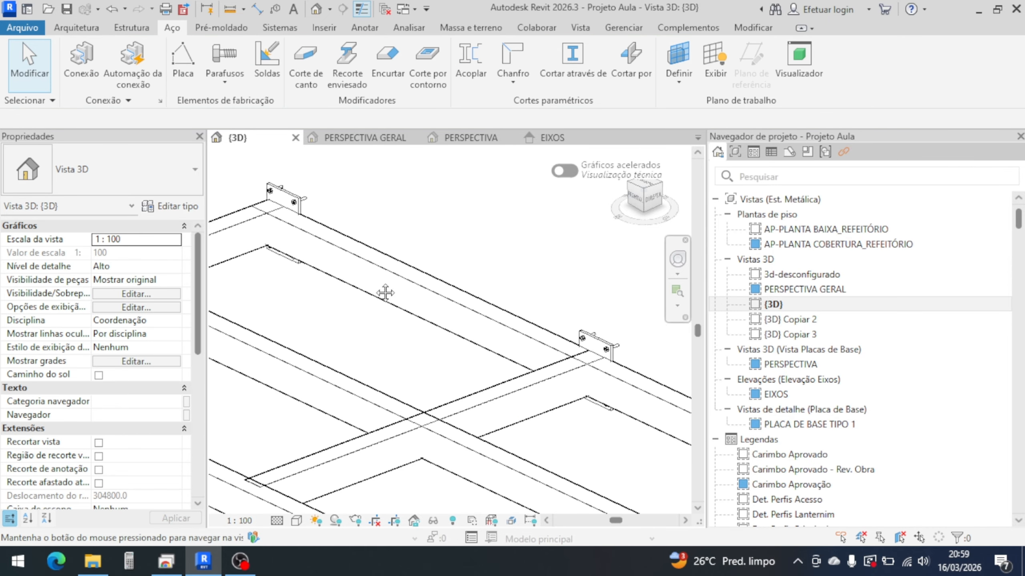
{"action": "scroll", "coordinate": [422, 278], "scroll_direction": "down", "scroll_amount": 8}
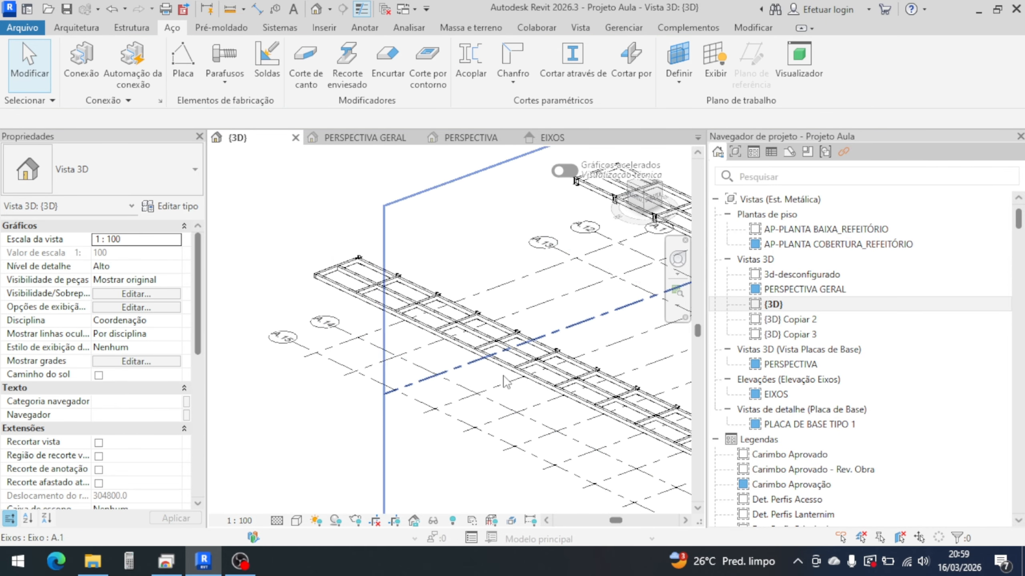
{"action": "middle_click_drag", "start_coordinate": [606, 333], "coordinate": [452, 356]}
{"action": "scroll", "coordinate": [794, 436], "scroll_direction": "down", "scroll_amount": 2}
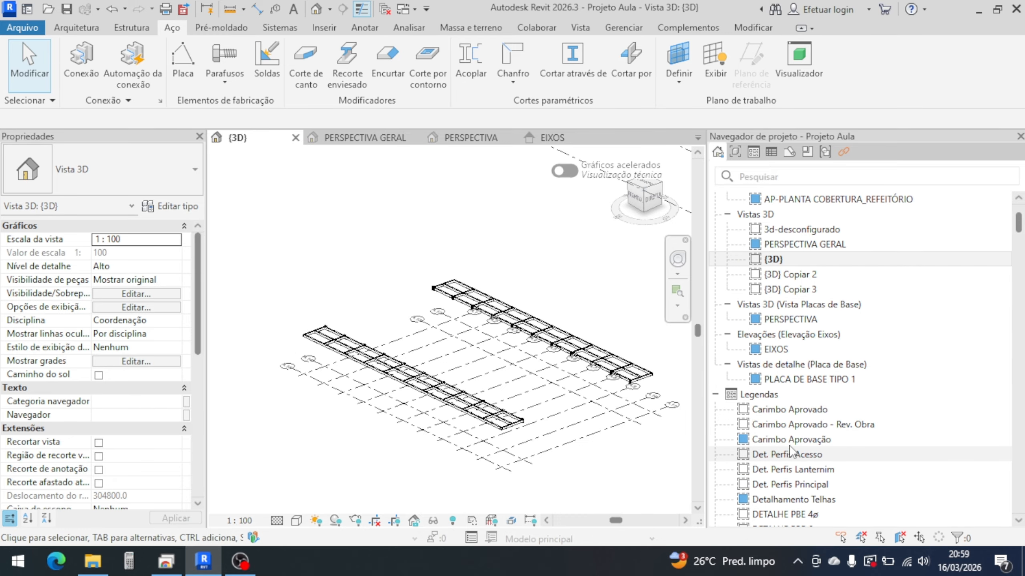
{"action": "scroll", "coordinate": [793, 436], "scroll_direction": "down", "scroll_amount": 8}
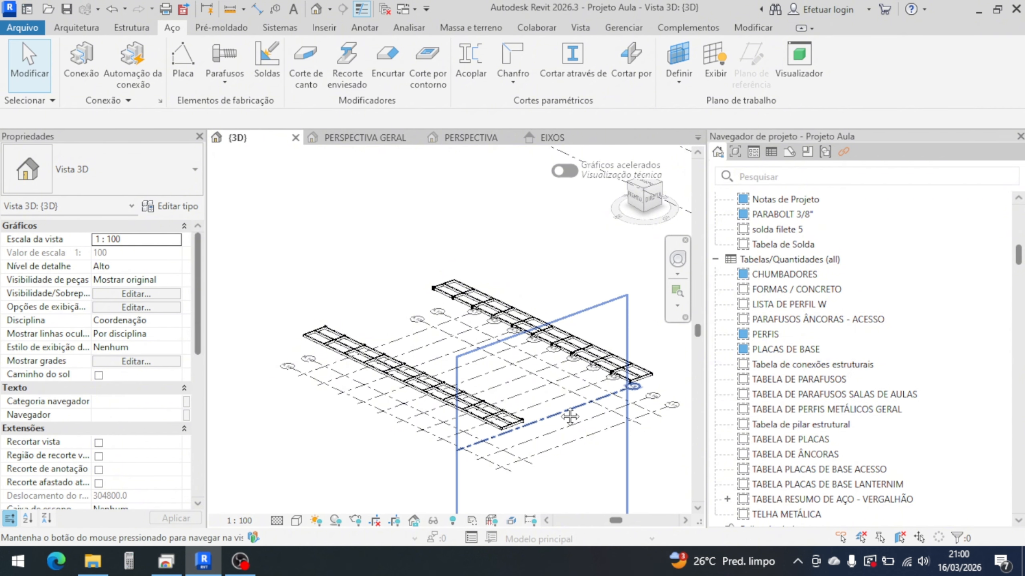
{"action": "middle_click_drag", "start_coordinate": [574, 417], "coordinate": [478, 373]}
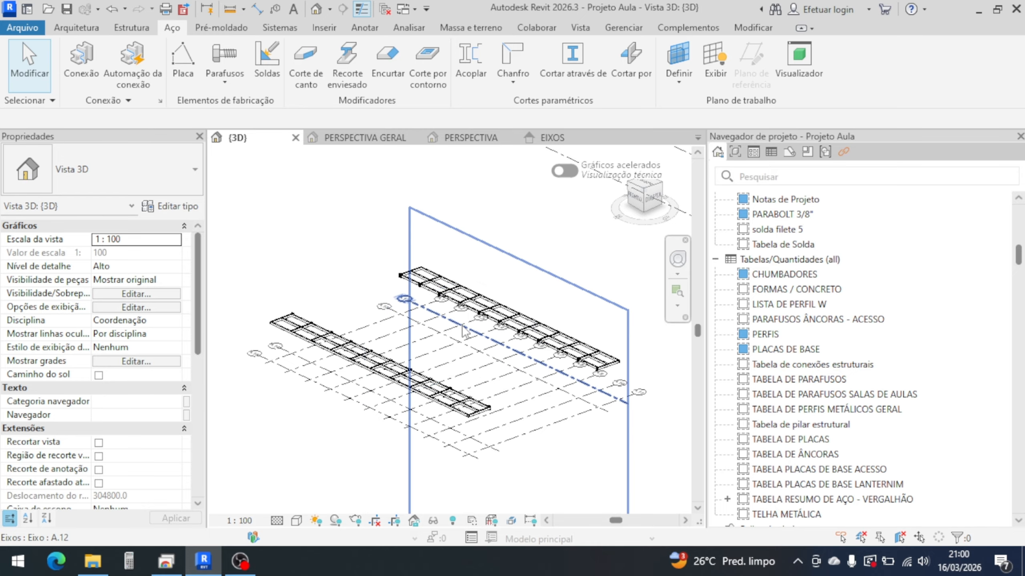
{"action": "middle_click_drag", "start_coordinate": [475, 346], "coordinate": [501, 357]}
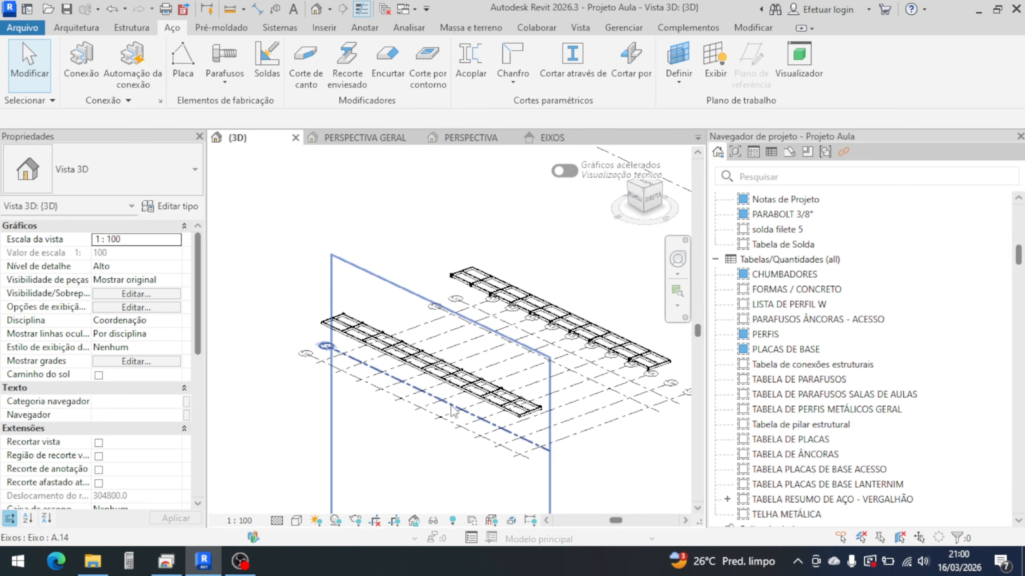
{"action": "middle_click_drag", "start_coordinate": [460, 468], "coordinate": [414, 420]}
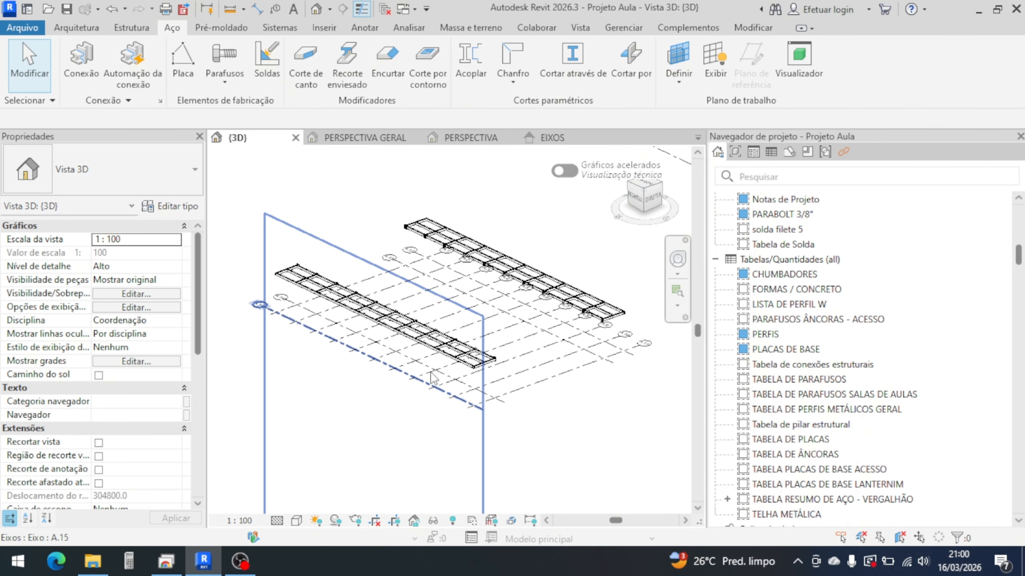
{"action": "scroll", "coordinate": [774, 418], "scroll_direction": "down", "scroll_amount": 1}
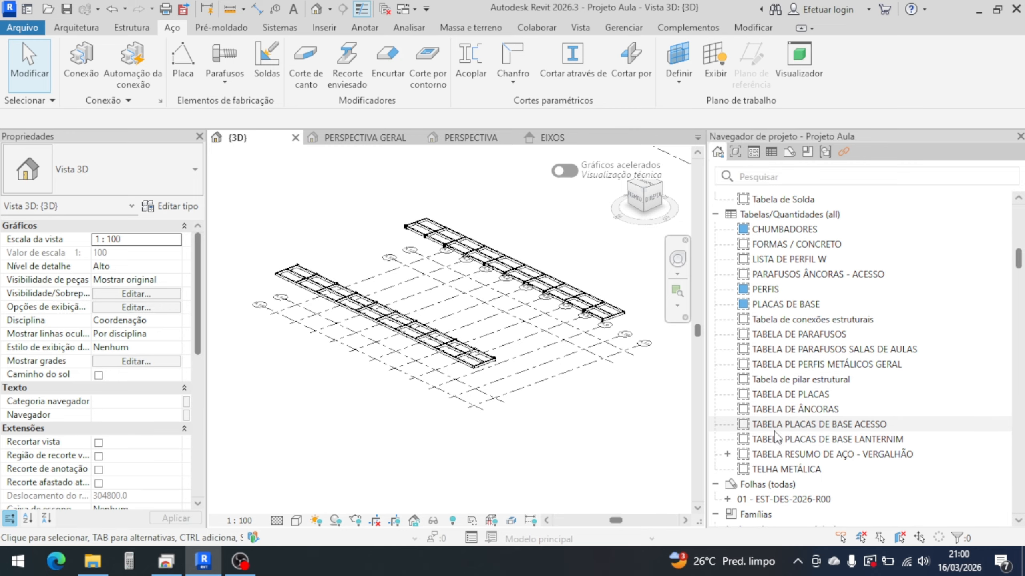
{"action": "scroll", "coordinate": [441, 422], "scroll_direction": "up", "scroll_amount": 3}
{"action": "middle_click_drag", "start_coordinate": [426, 334], "coordinate": [467, 432]}
{"action": "scroll", "coordinate": [460, 433], "scroll_direction": "down", "scroll_amount": 4}
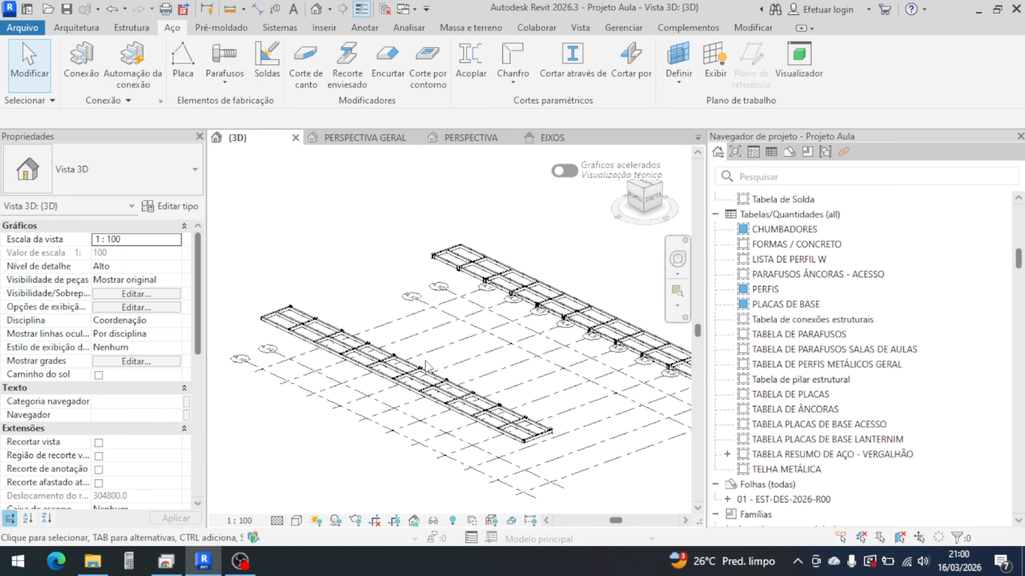
{"action": "scroll", "coordinate": [495, 348], "scroll_direction": "down", "scroll_amount": 5}
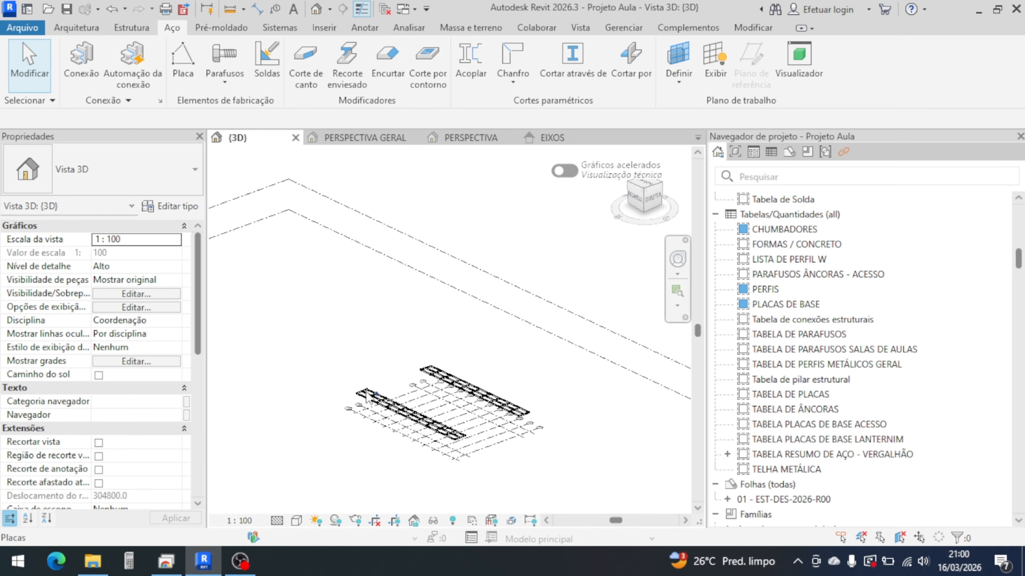